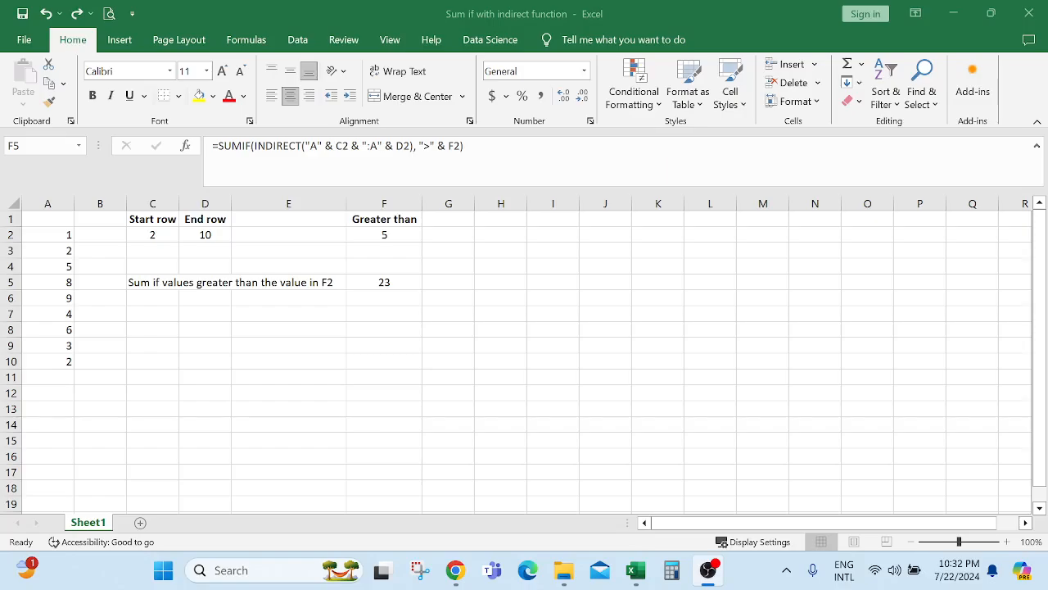
Review the A2:A10 values, start and end rows in C2/D2, threshold 5 in F2, and F5's SUMIF formula.
click(180, 339)
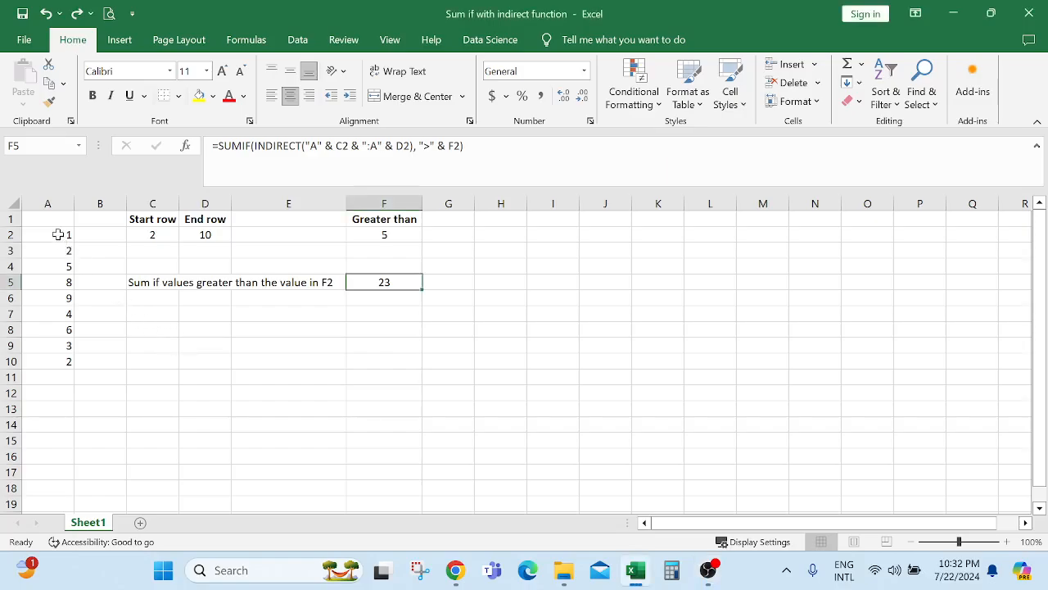
drag(58, 234, 55, 362)
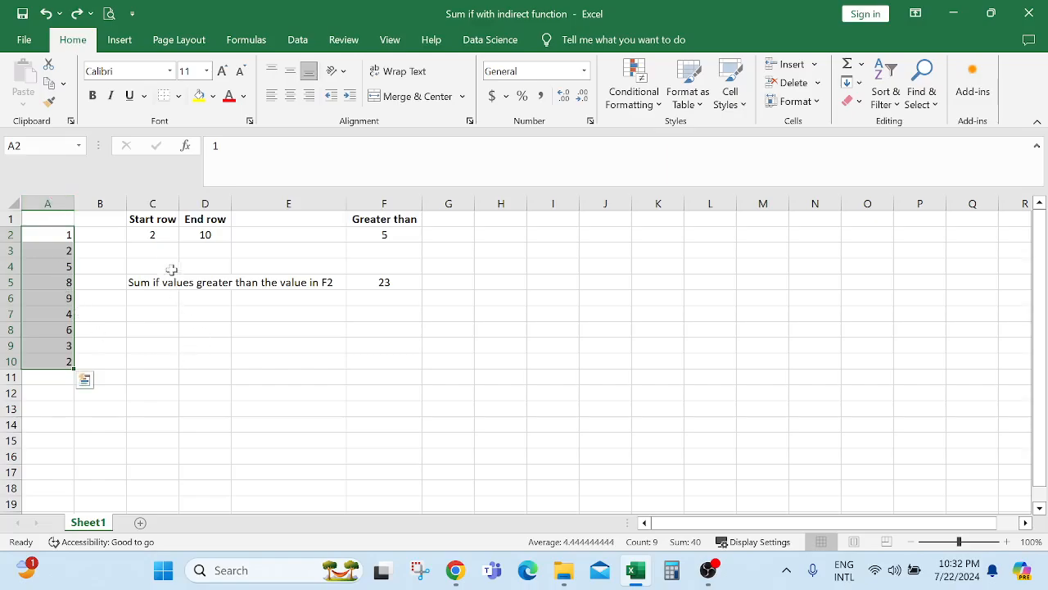
click(149, 236)
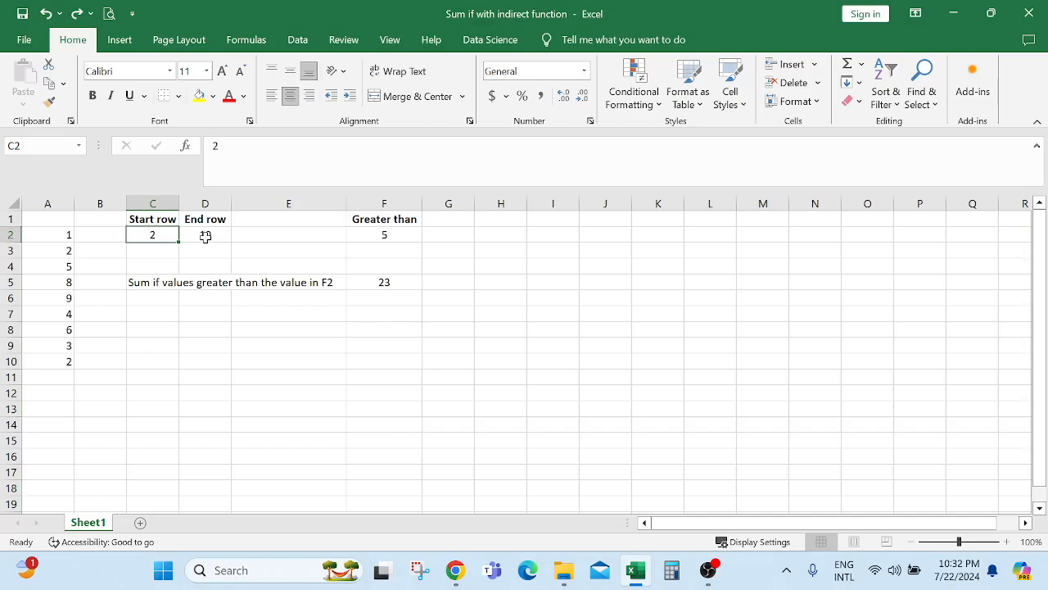
click(205, 236)
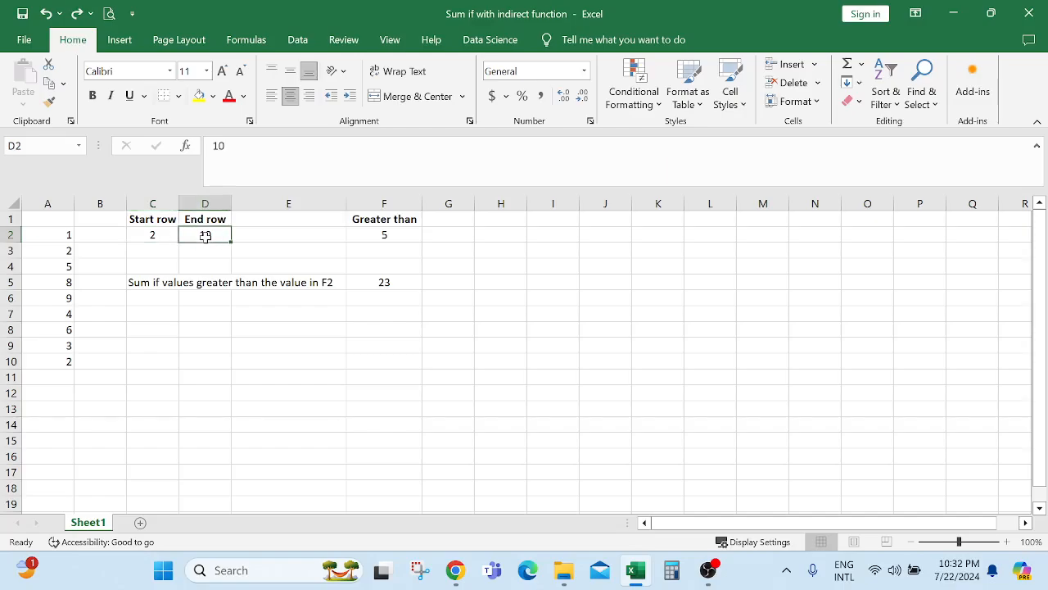
click(10, 234)
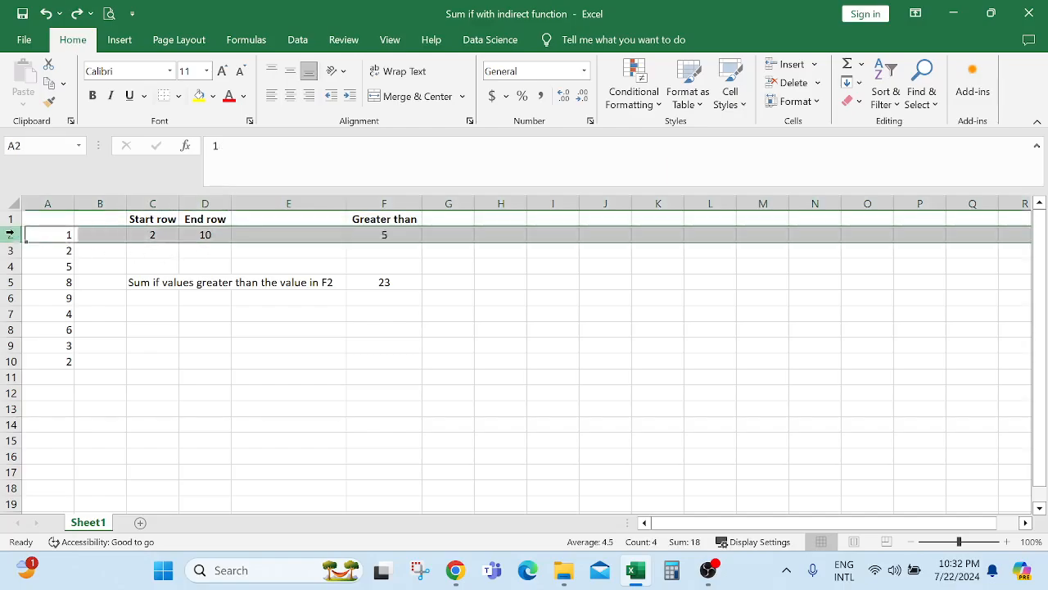
click(10, 361)
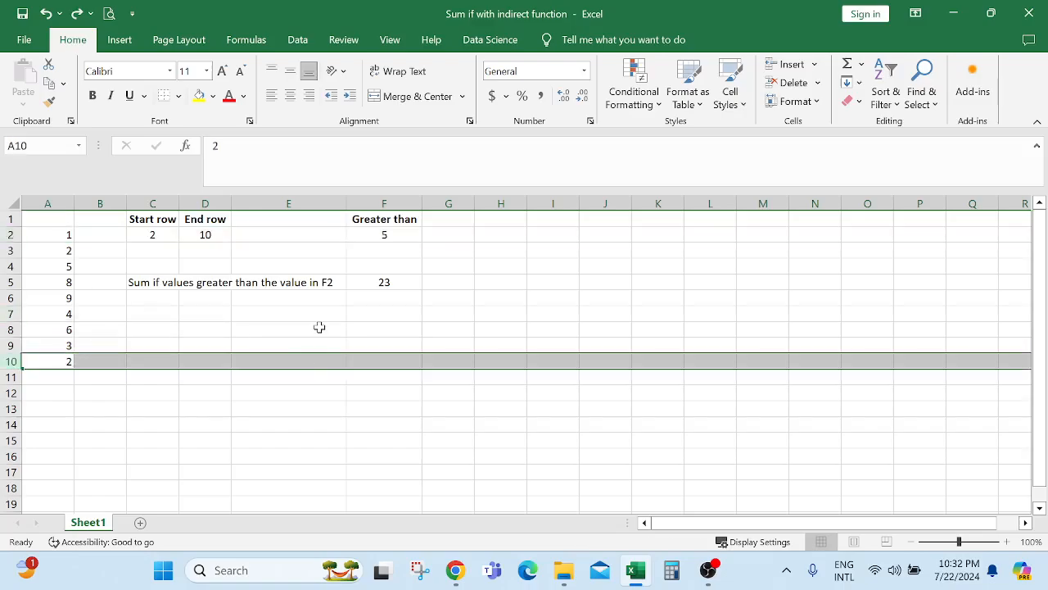
click(319, 328)
click(389, 234)
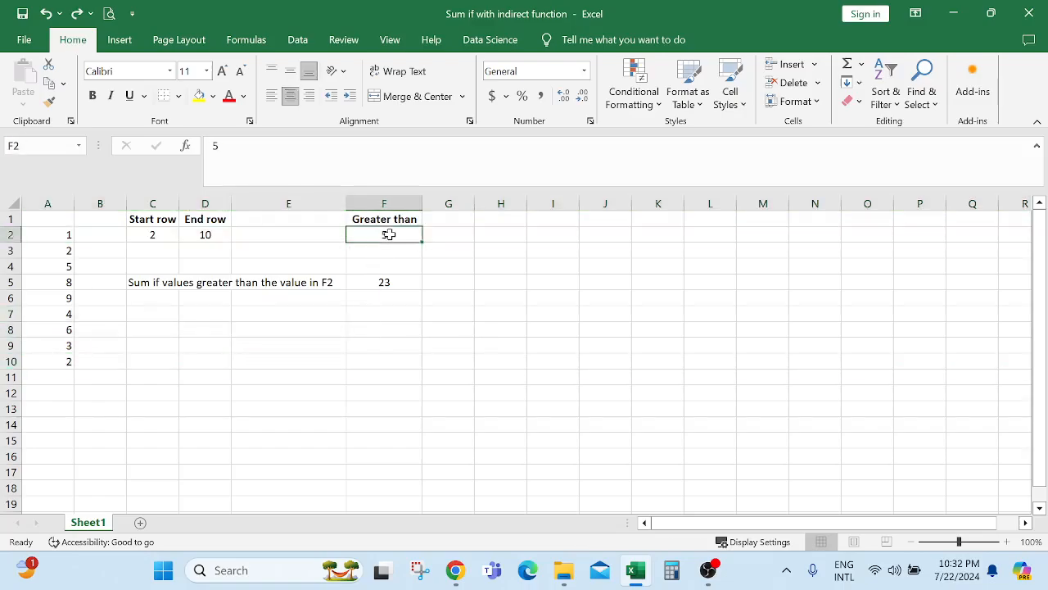
click(375, 284)
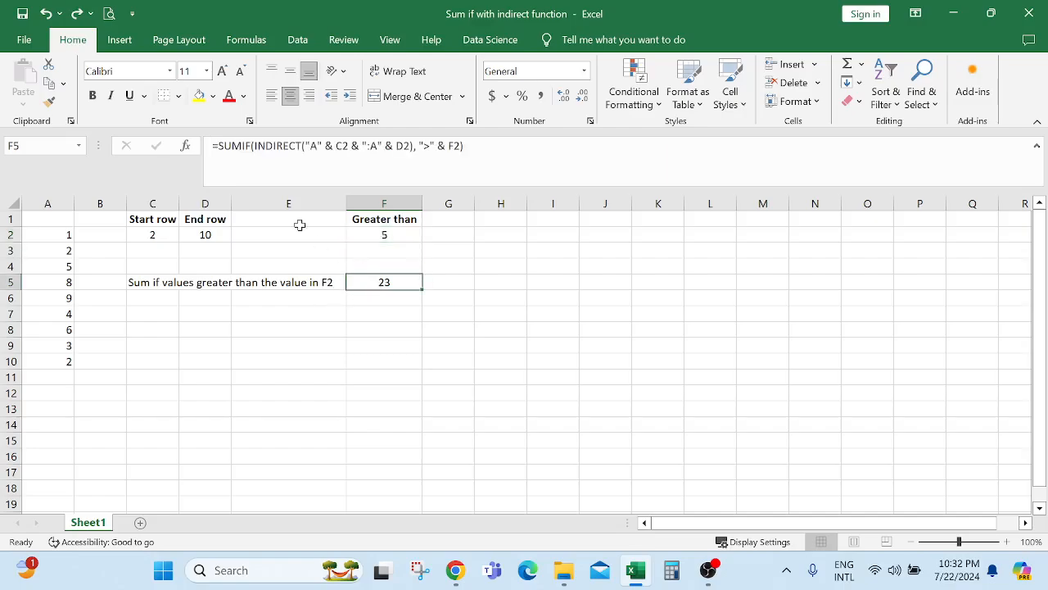
drag(215, 145, 482, 147)
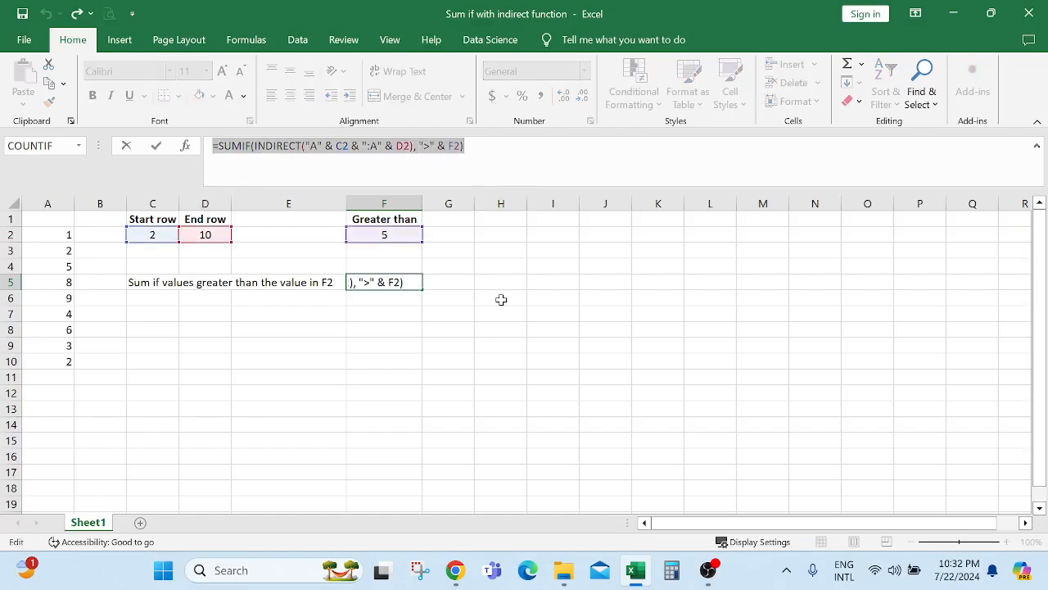
key(Escape)
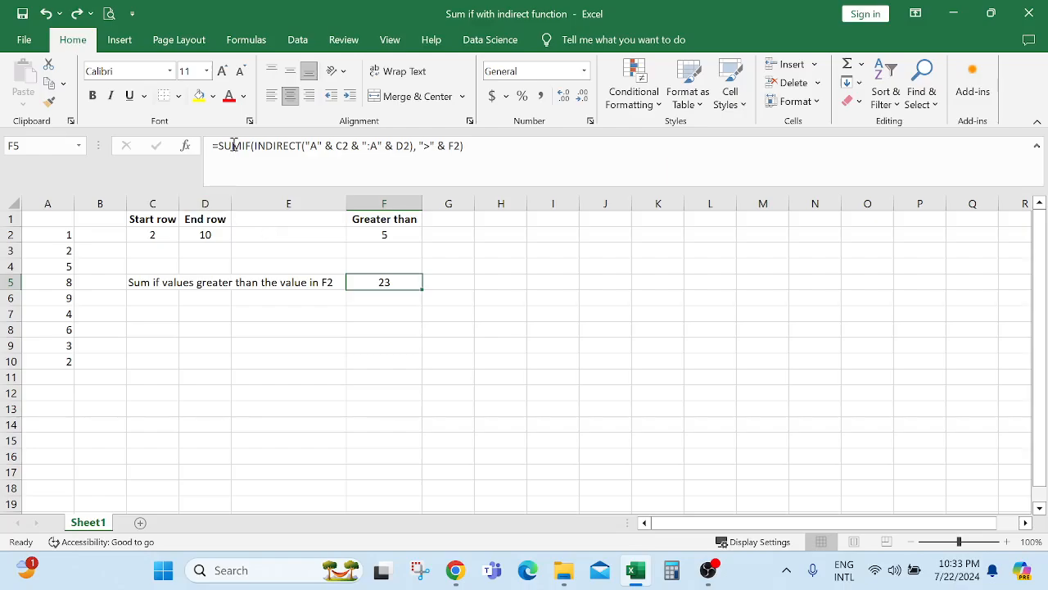
Highlight the column A values above 5 (8, 9 and 6), which total 23.
click(390, 233)
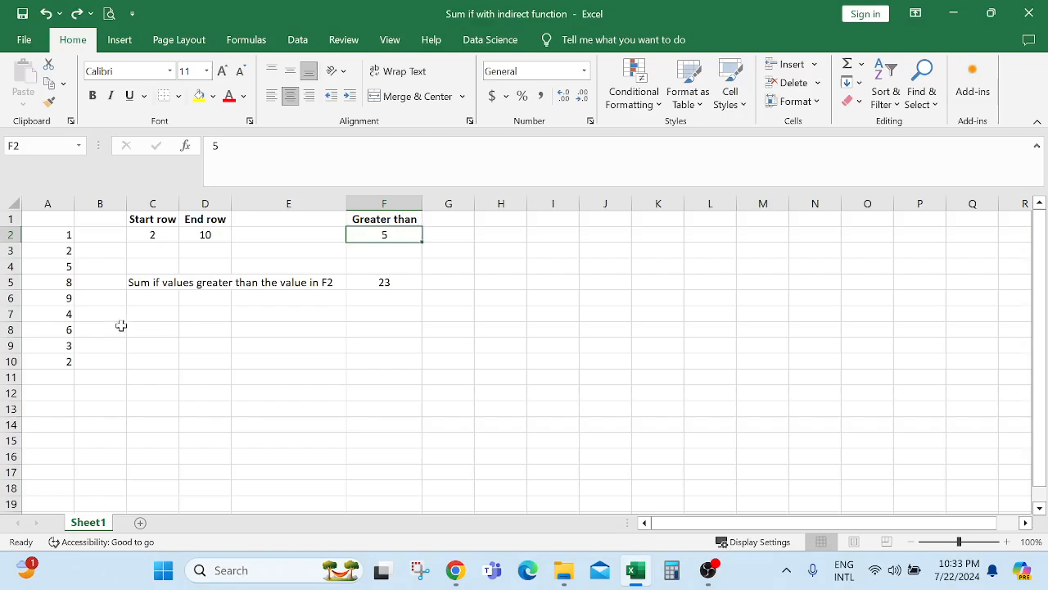
drag(49, 234, 45, 361)
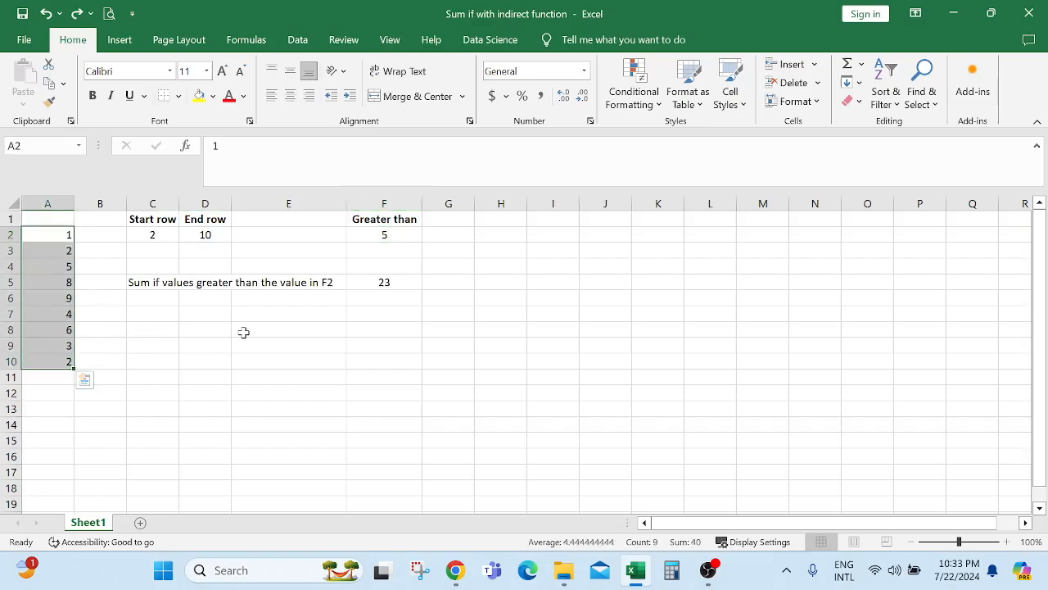
click(383, 281)
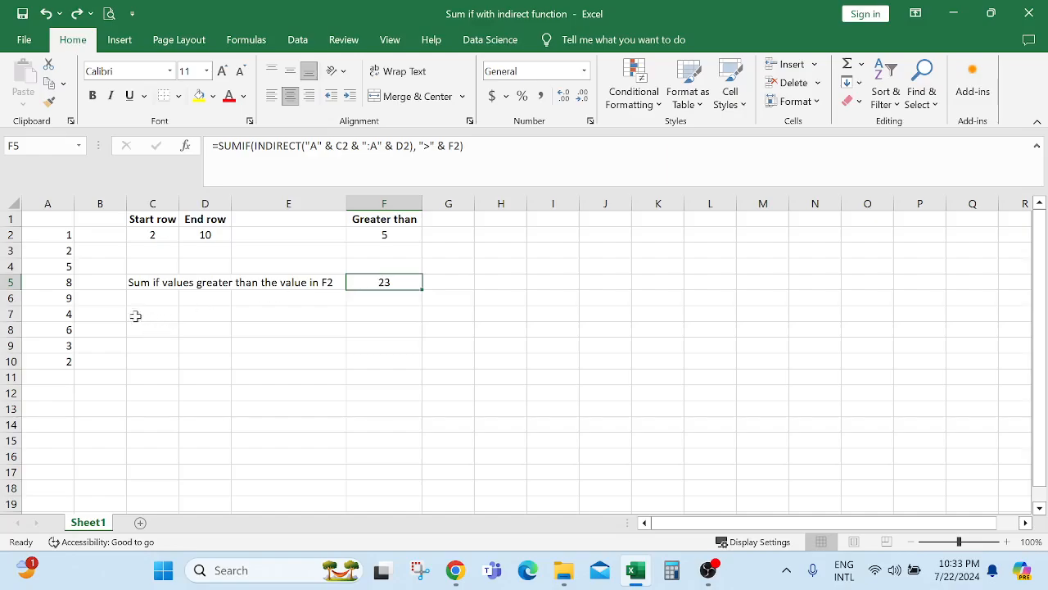
click(51, 268)
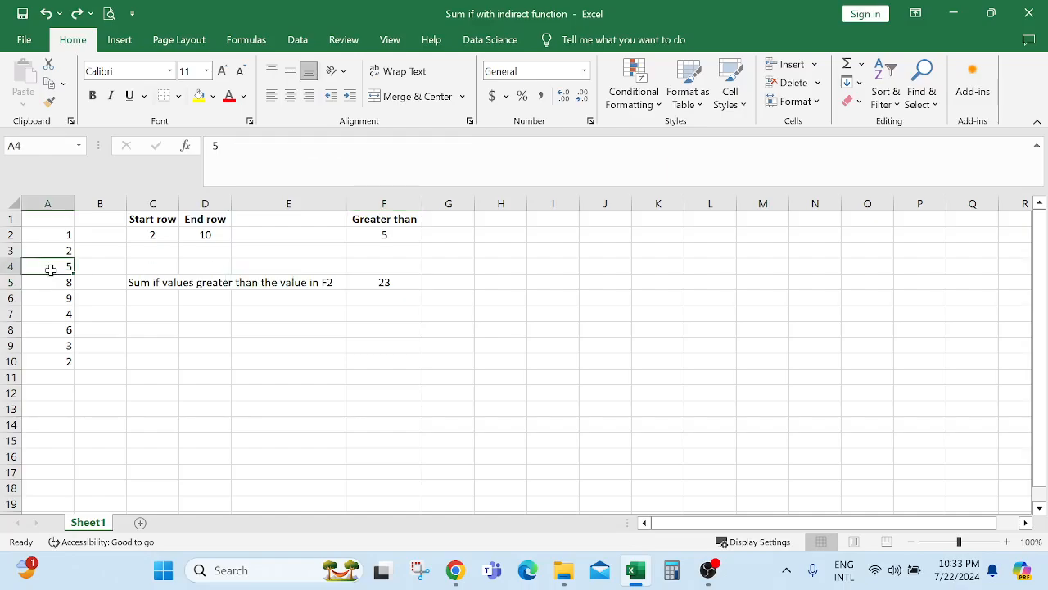
ctrl+click(53, 282)
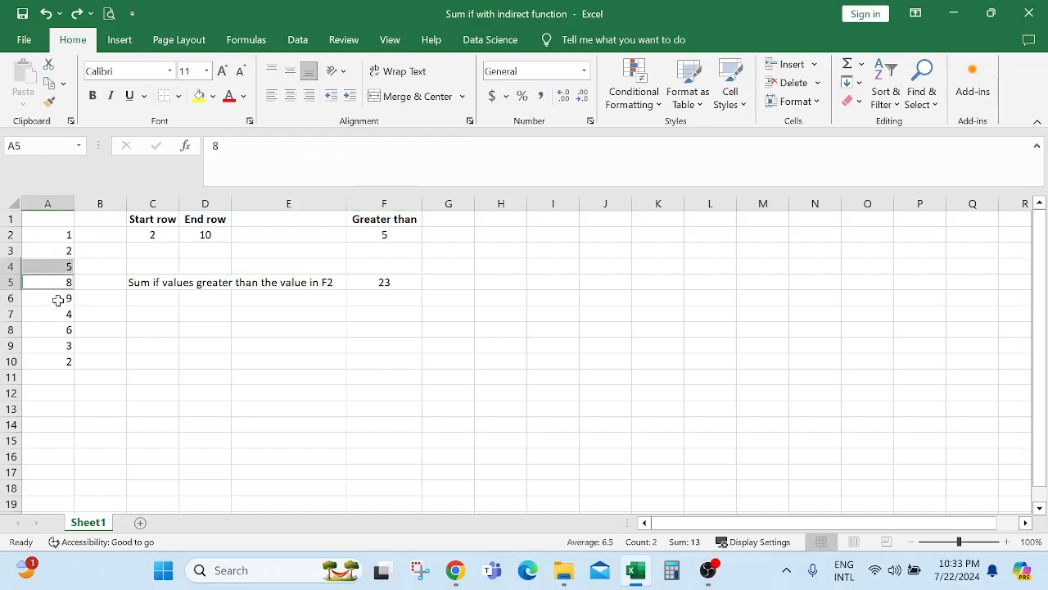
ctrl+click(58, 300)
ctrl+click(64, 331)
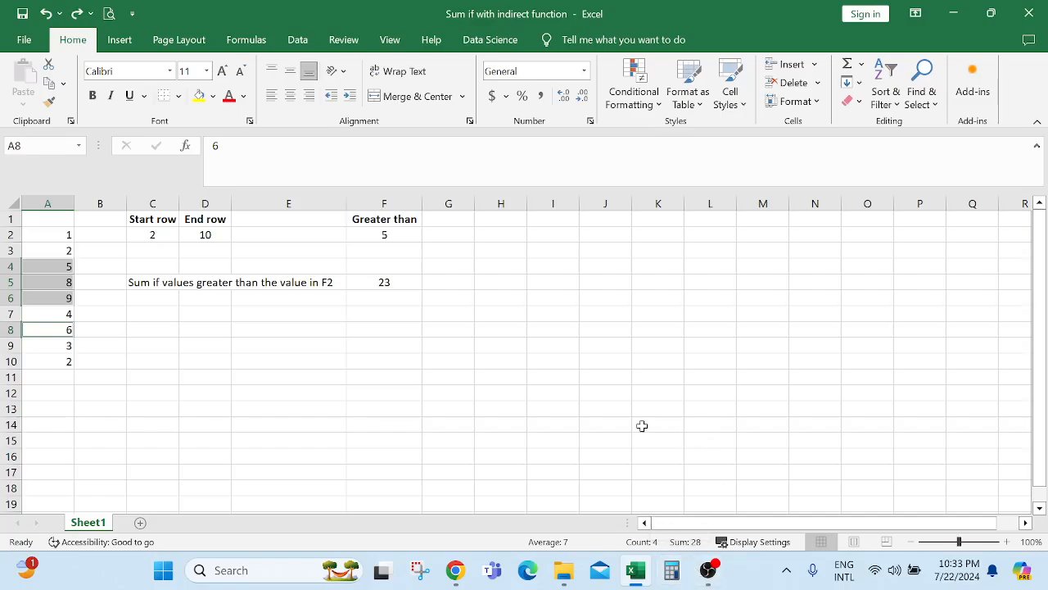
click(49, 282)
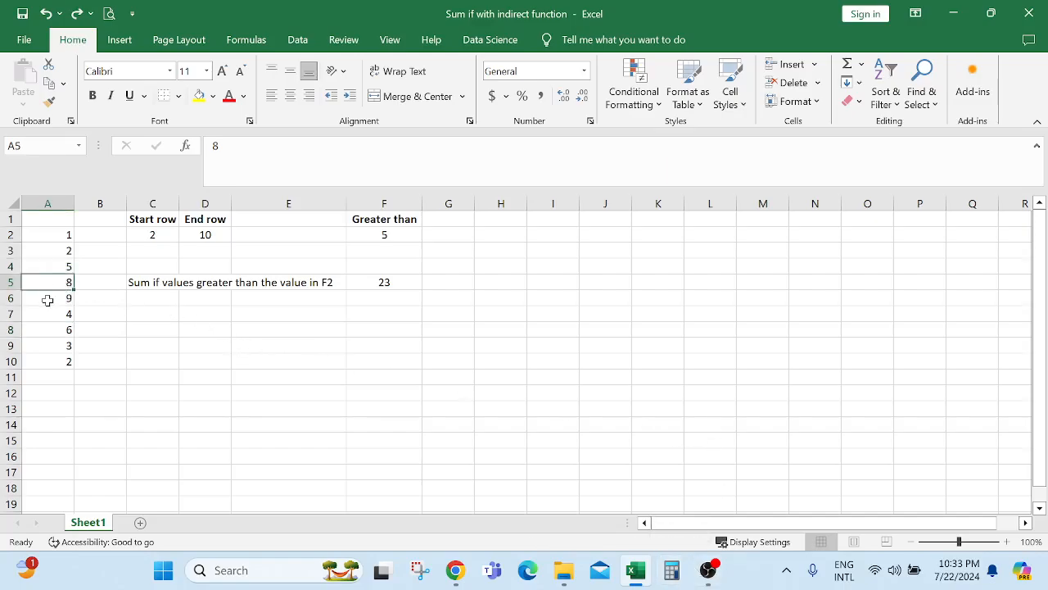
ctrl+click(47, 301)
ctrl+click(57, 329)
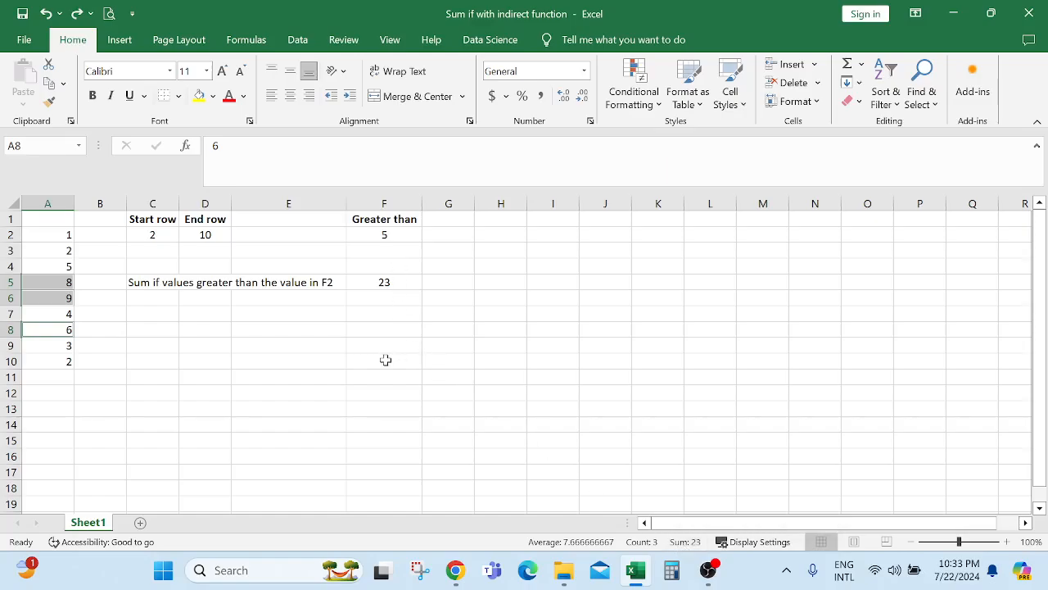
Copy the SUMIF formula from F5 and paste it into F6.
click(394, 296)
click(393, 279)
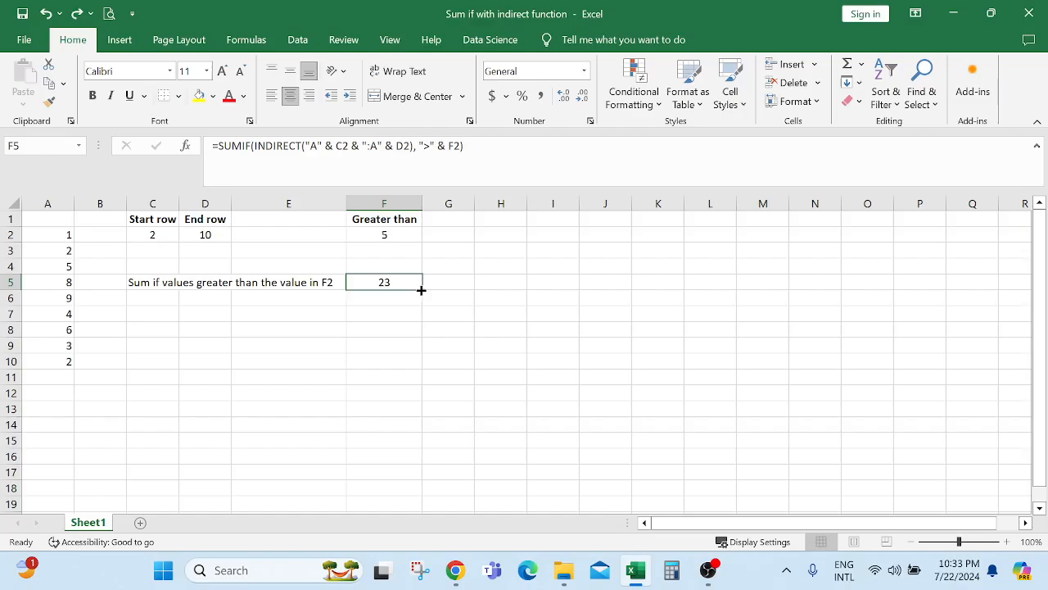
right_click(391, 281)
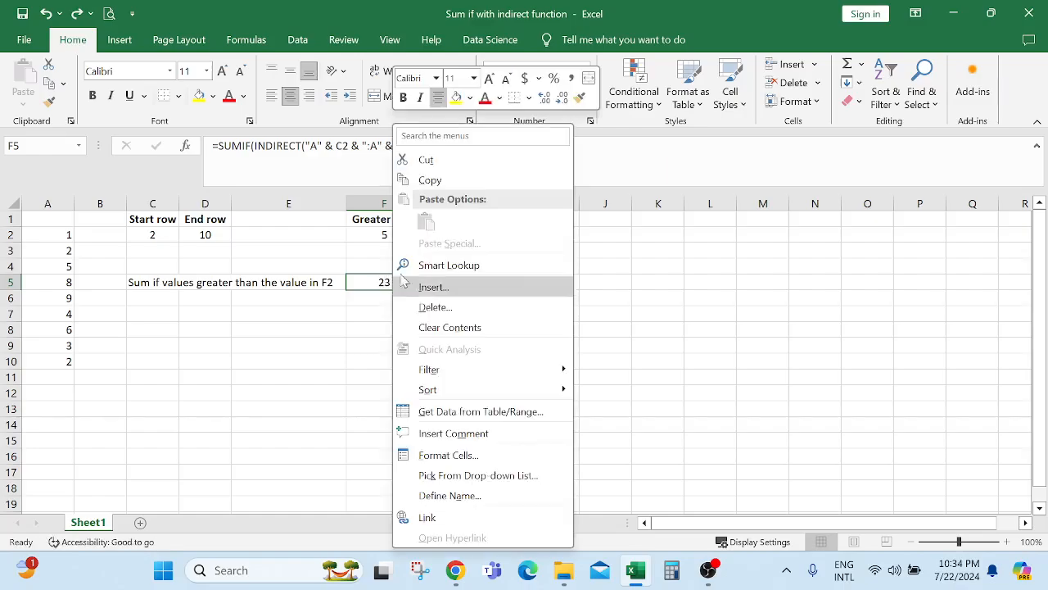
click(421, 179)
click(371, 297)
right_click(370, 297)
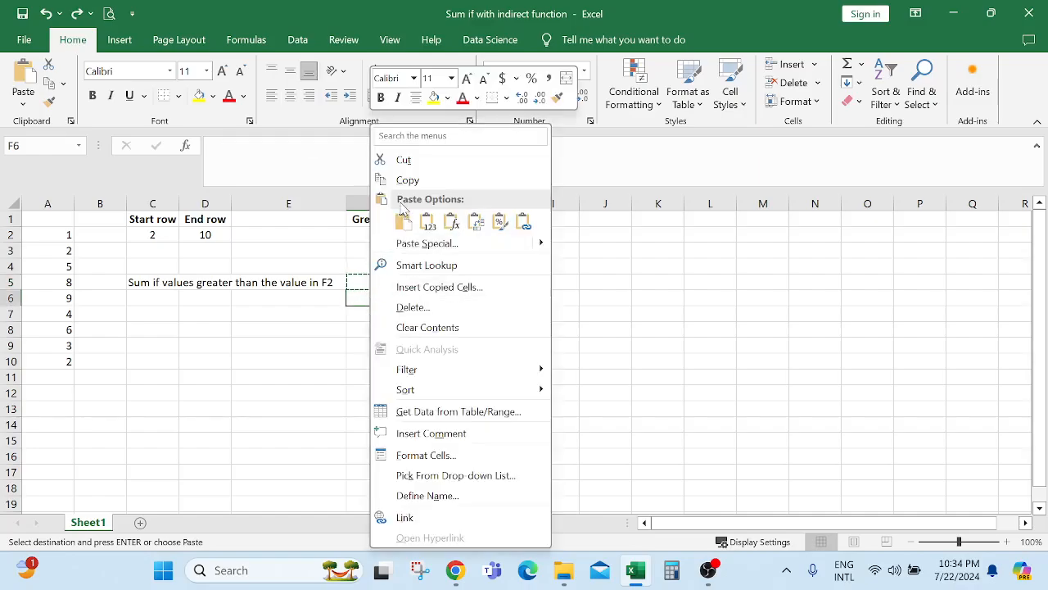
click(401, 218)
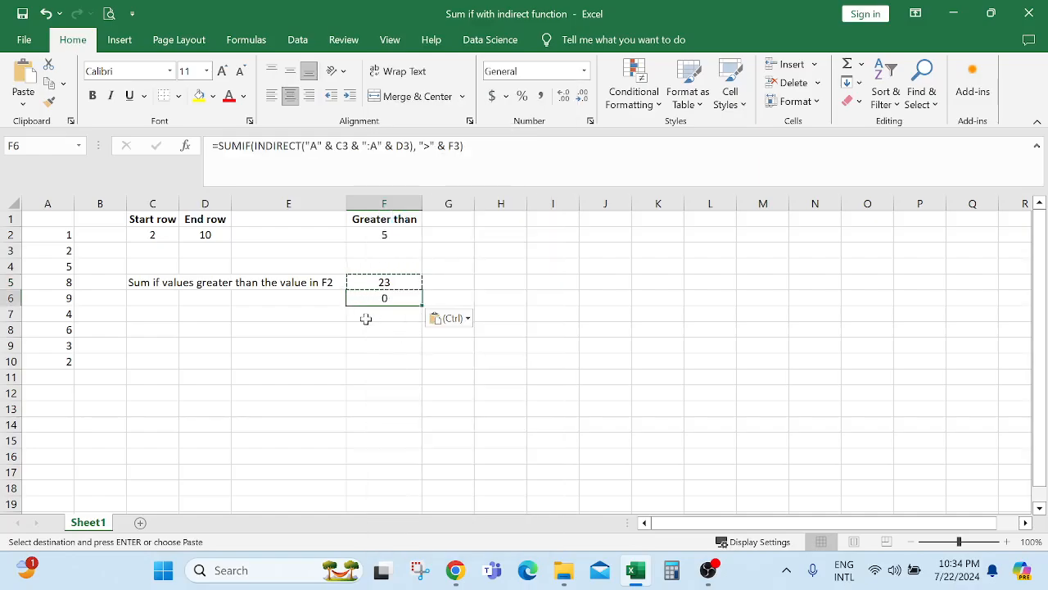
key(Escape)
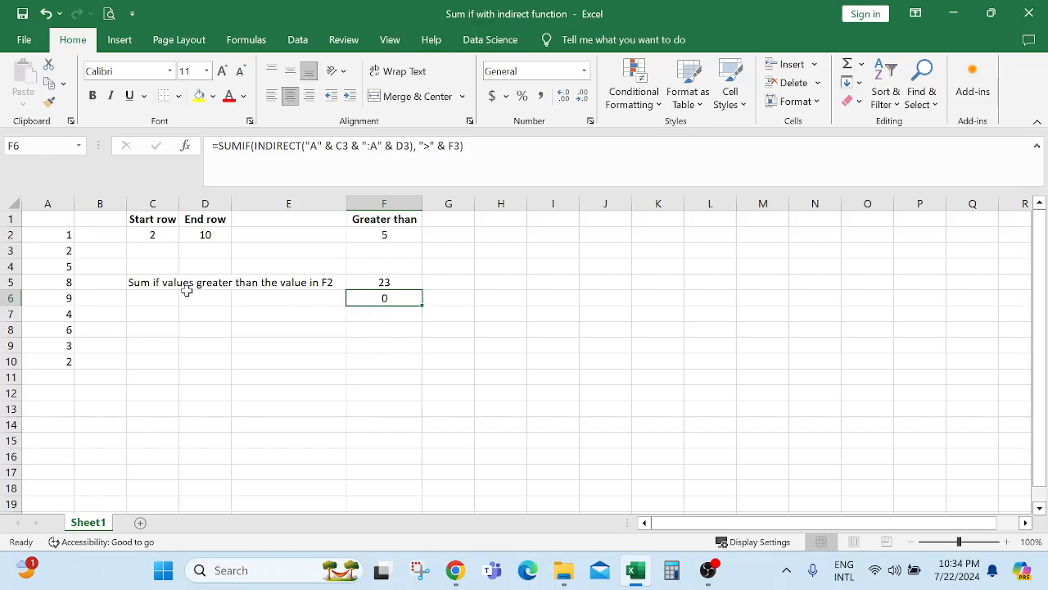
Fill the row 5 label down to C6 and change its first word from Sum to Count.
drag(140, 281, 319, 306)
click(136, 300)
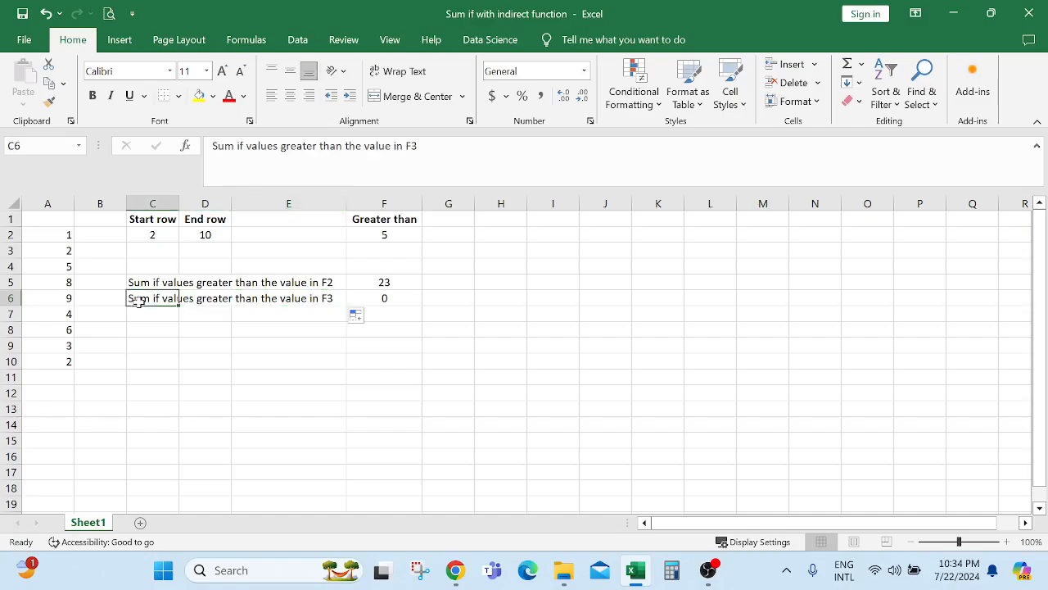
double_click(152, 299)
drag(152, 299, 128, 299)
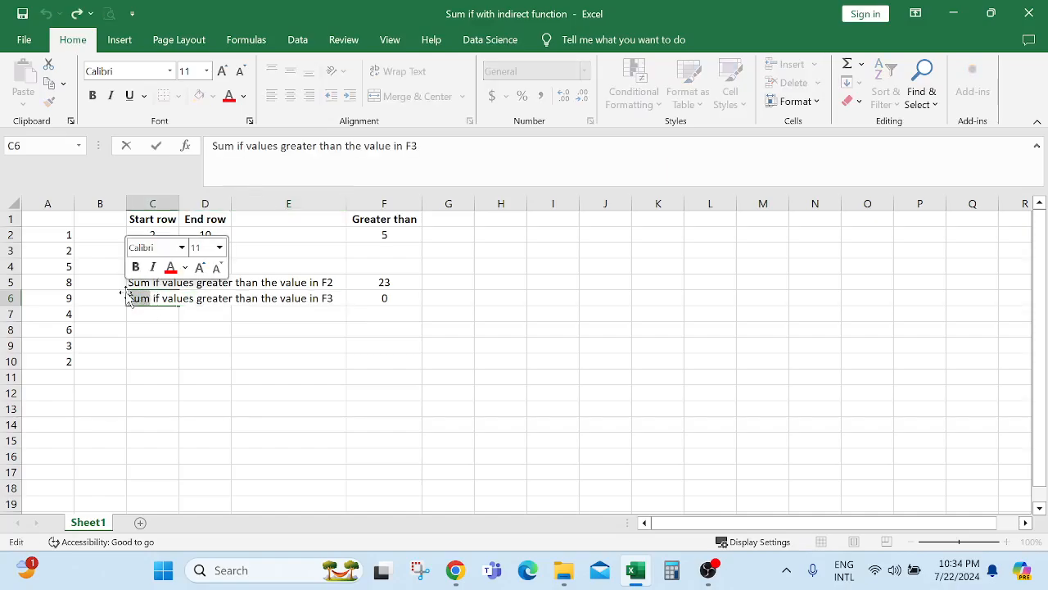
text(Counti)
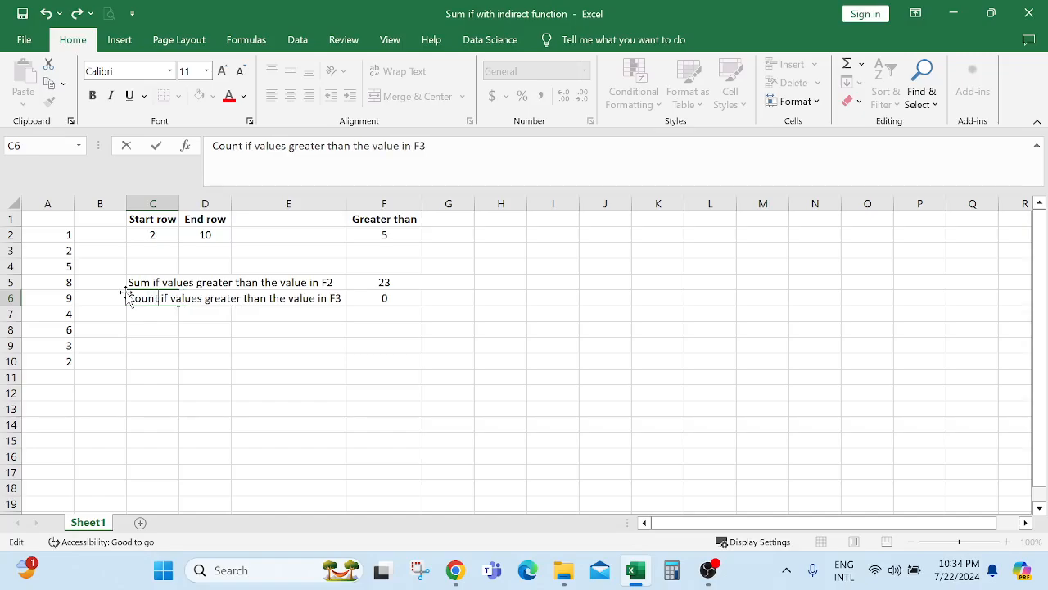
key(BackSpace)
click(224, 317)
Change the C6 label's ending from F3 to F2.
click(323, 297)
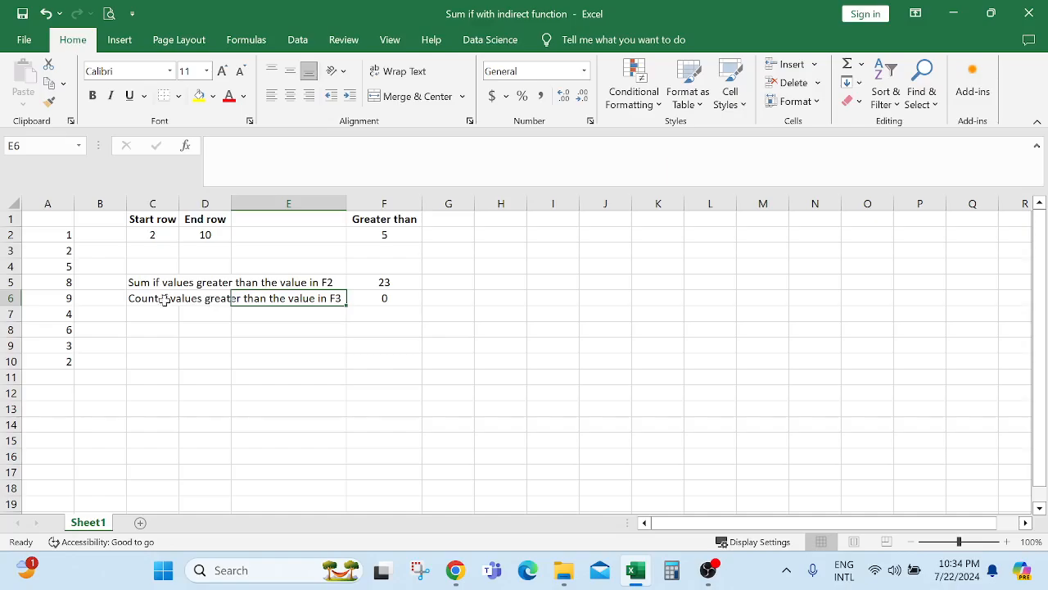
click(165, 300)
drag(421, 146, 440, 146)
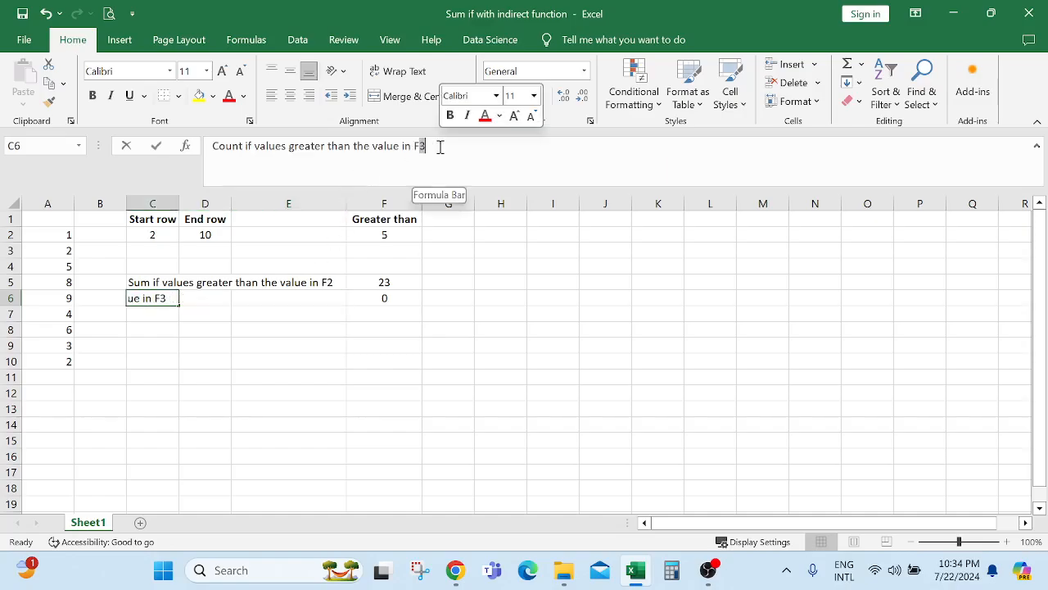
text(2)
key(Return)
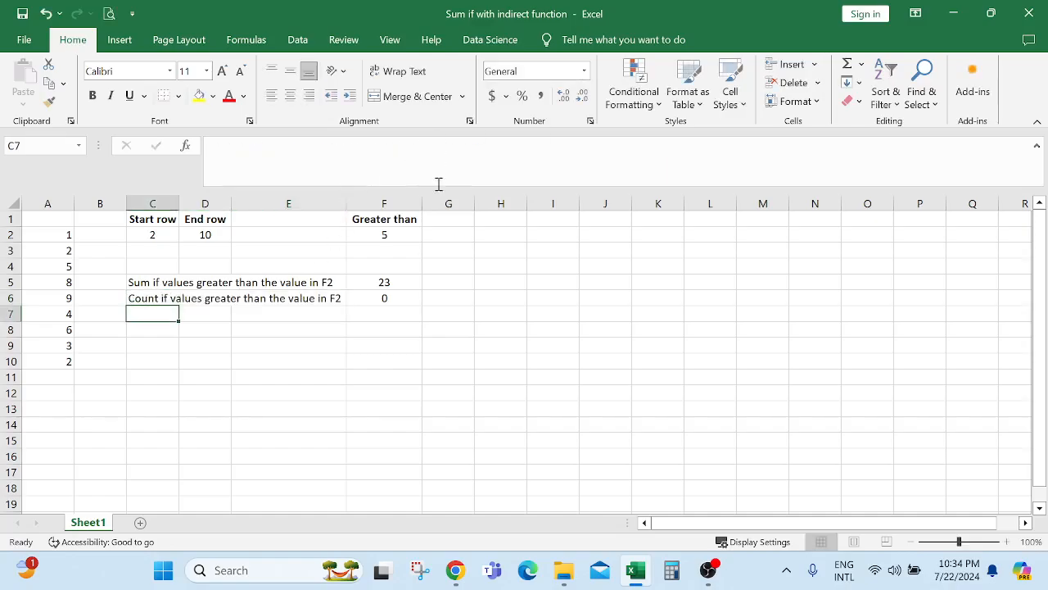
click(374, 298)
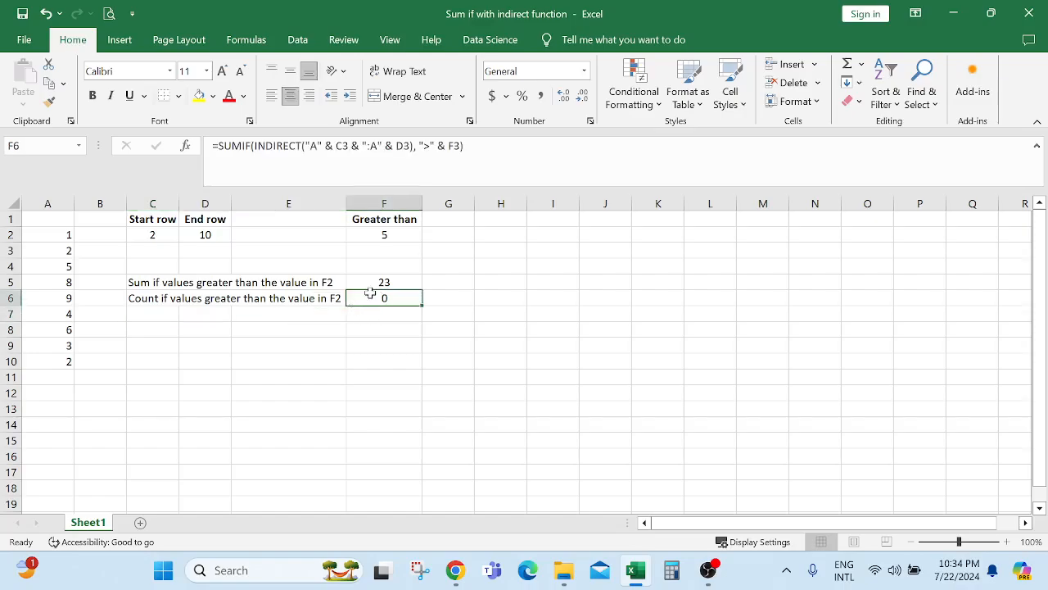
Repoint F6's formula references from C3, D3 and F3 to C2, D2 and F2, returning 23.
double_click(369, 297)
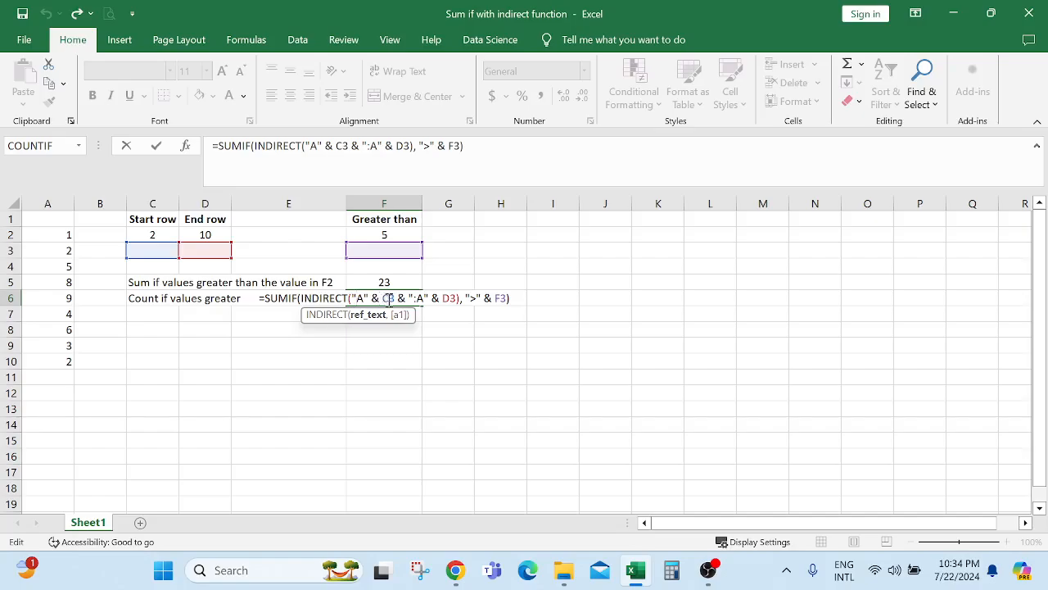
drag(141, 250, 141, 235)
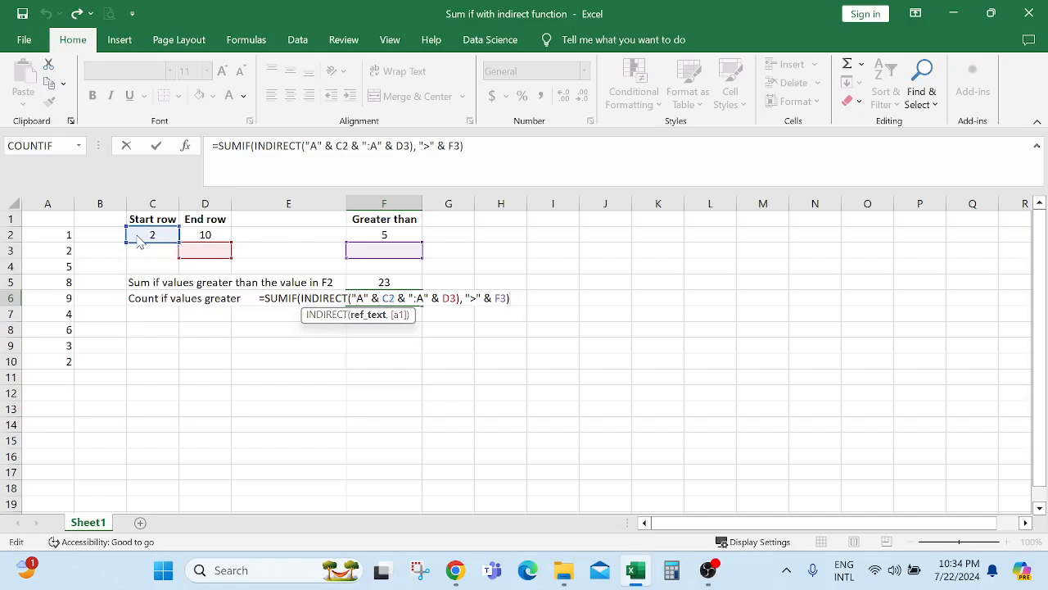
double_click(447, 298)
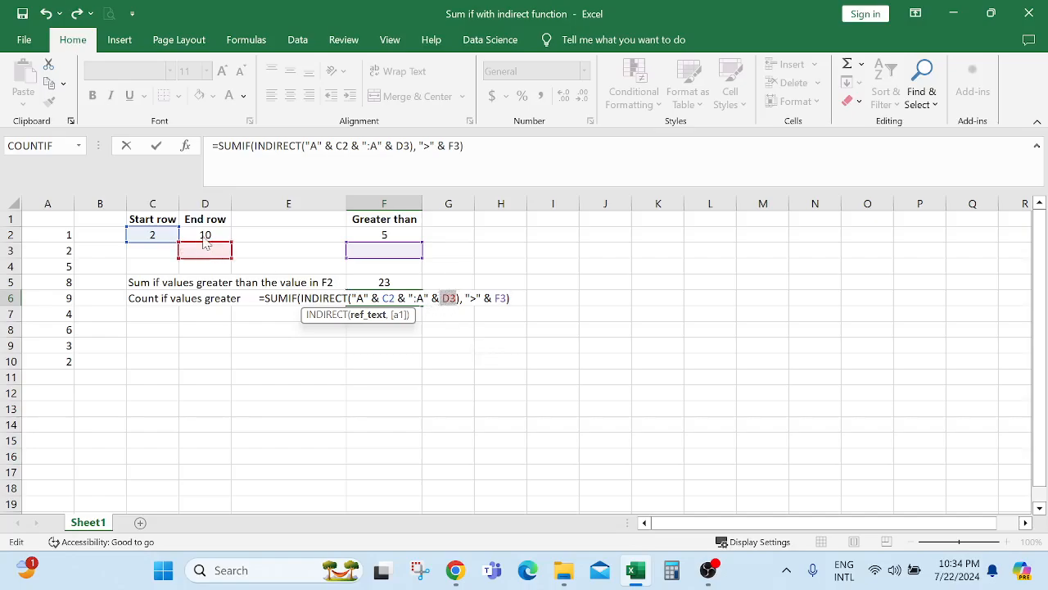
drag(205, 250, 205, 235)
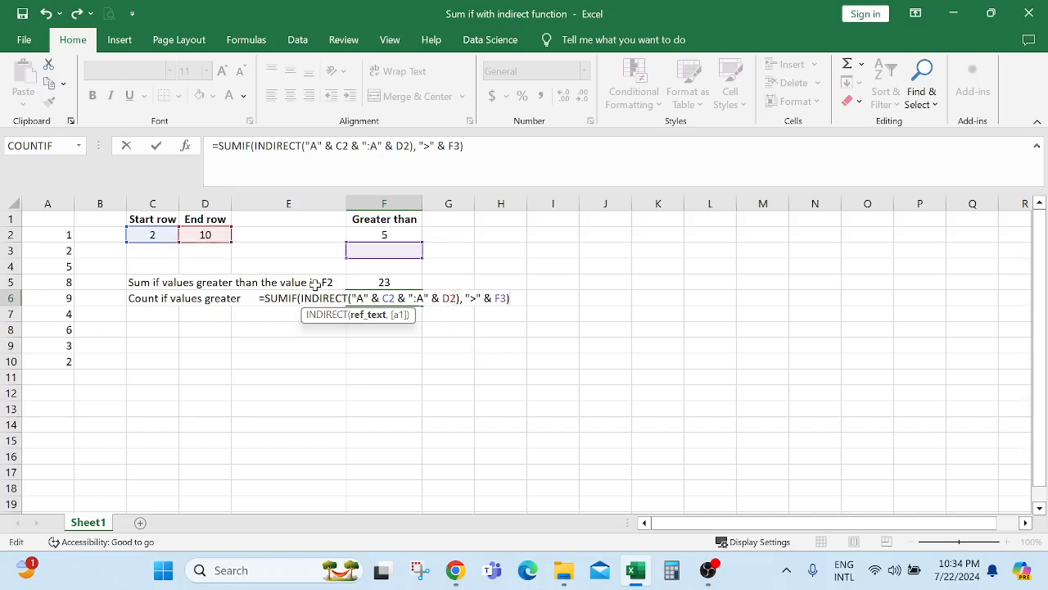
double_click(501, 298)
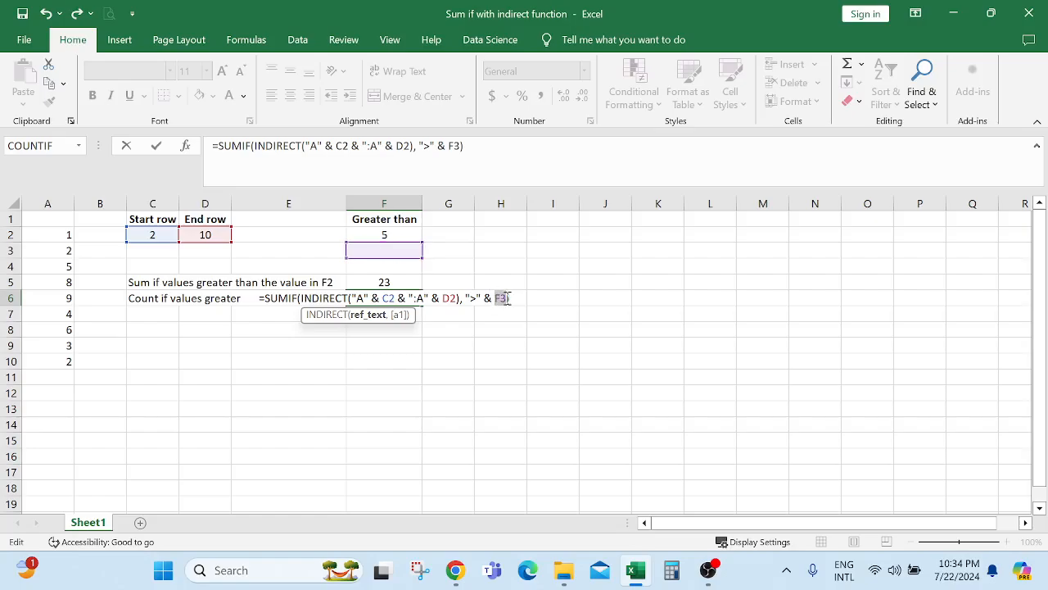
click(396, 235)
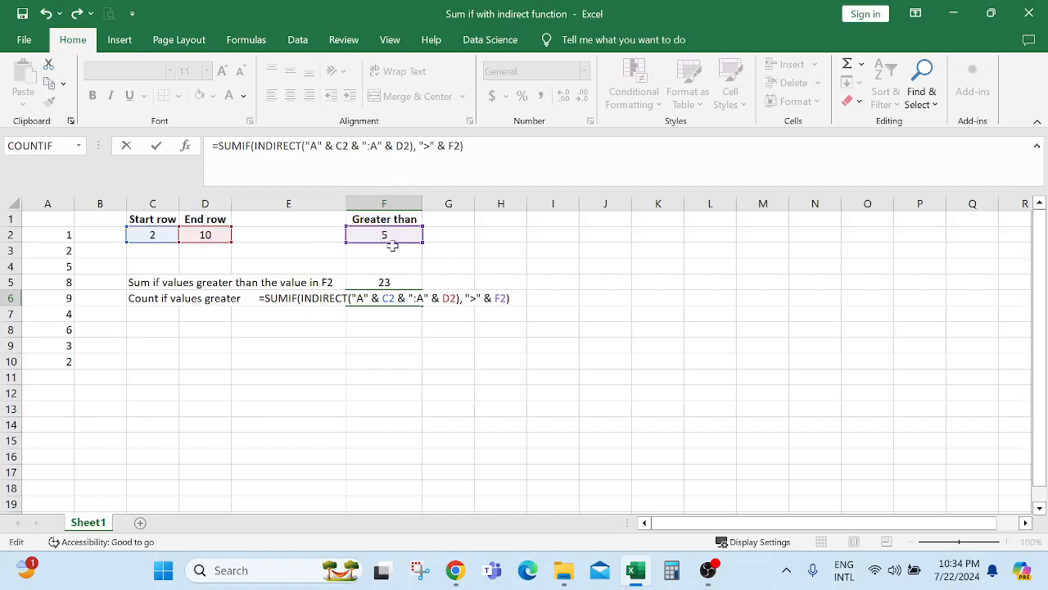
key(Return)
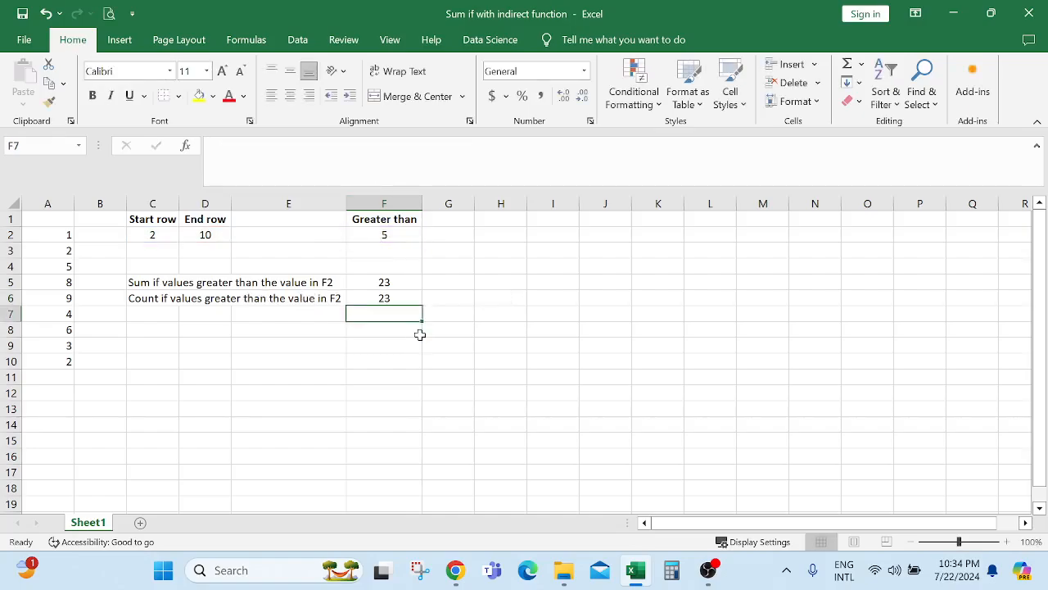
Replace SUMIF with COUNTIF in F6's formula so it returns a count of 3.
click(382, 298)
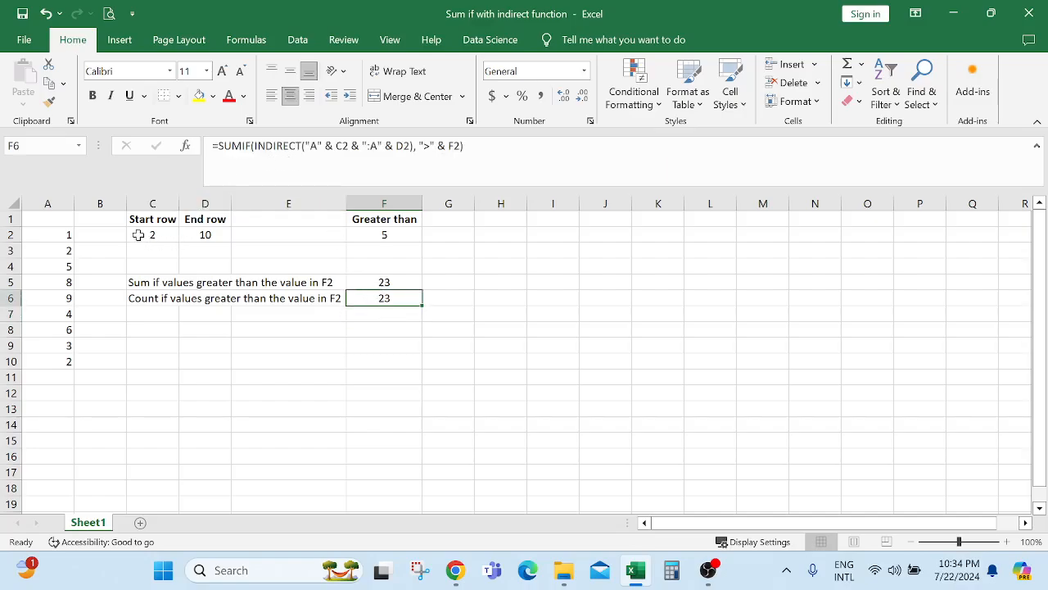
drag(141, 235, 201, 240)
click(382, 233)
click(380, 298)
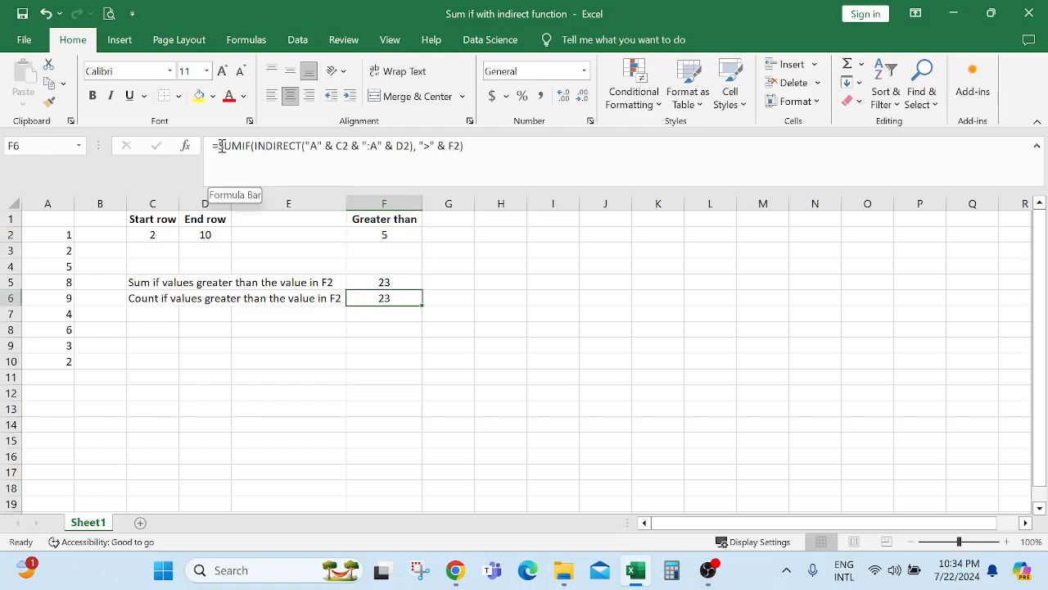
drag(221, 145, 251, 147)
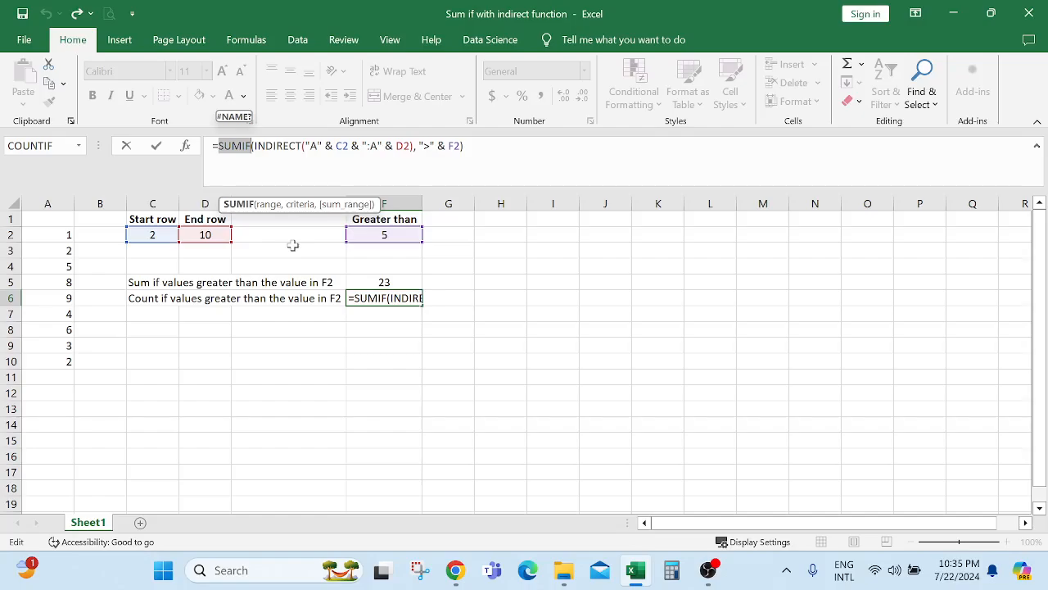
text(countif)
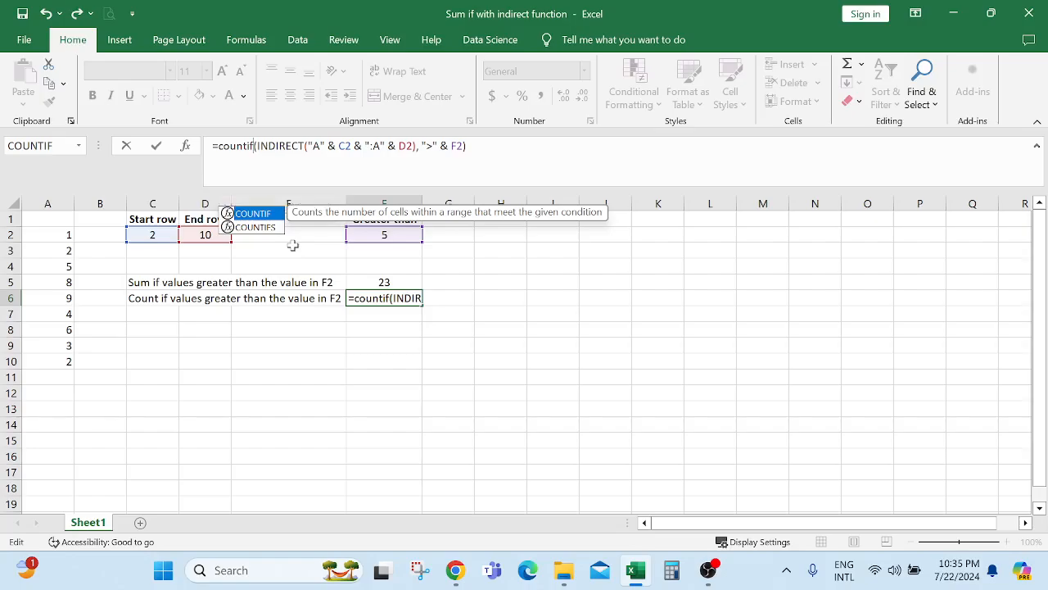
key(Return)
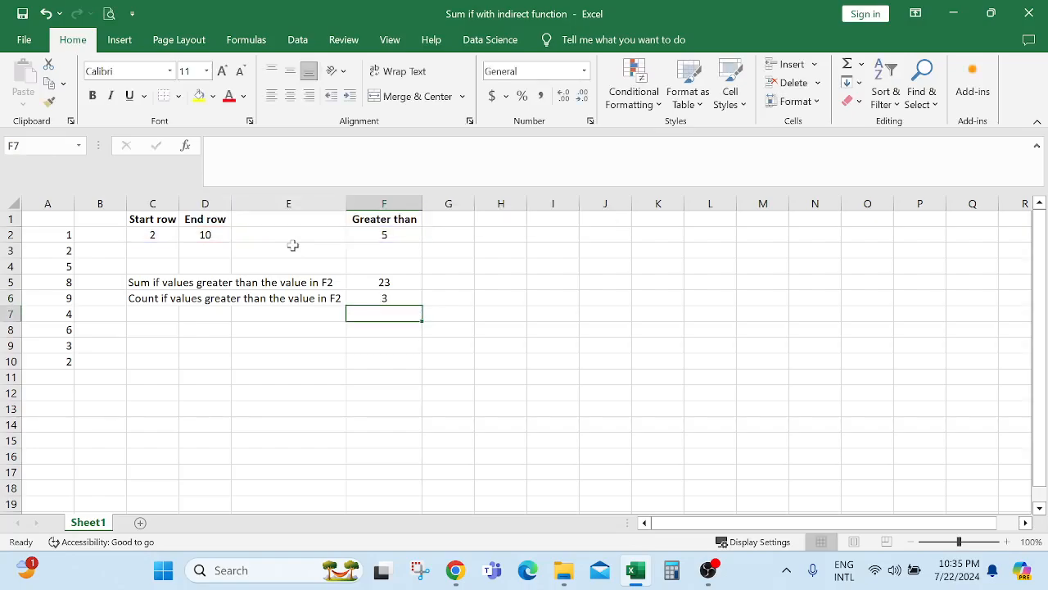
click(388, 298)
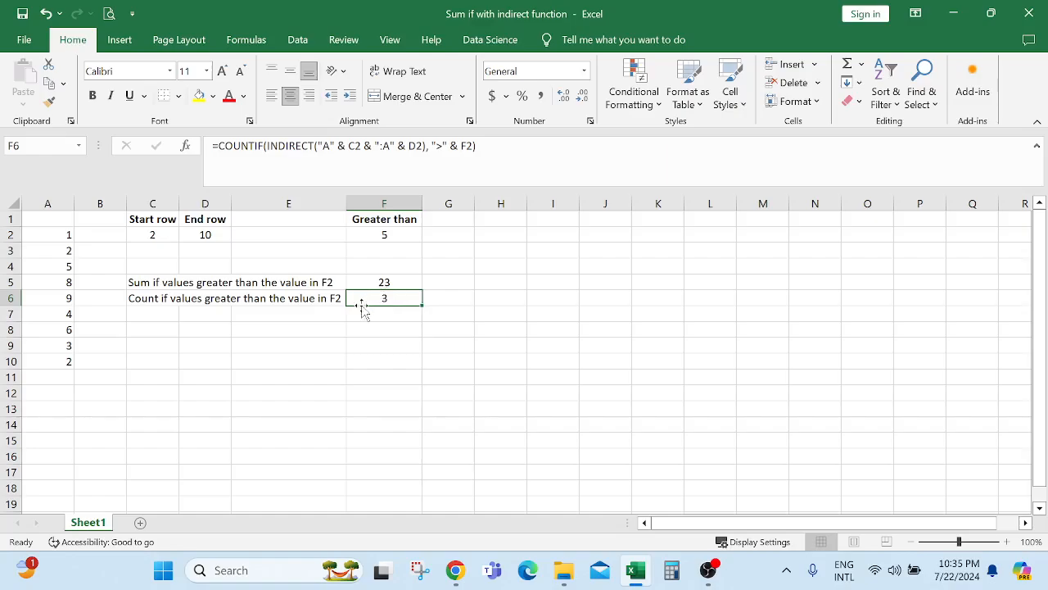
Set the threshold in F2 to 9 and note the 9 in column A.
click(373, 235)
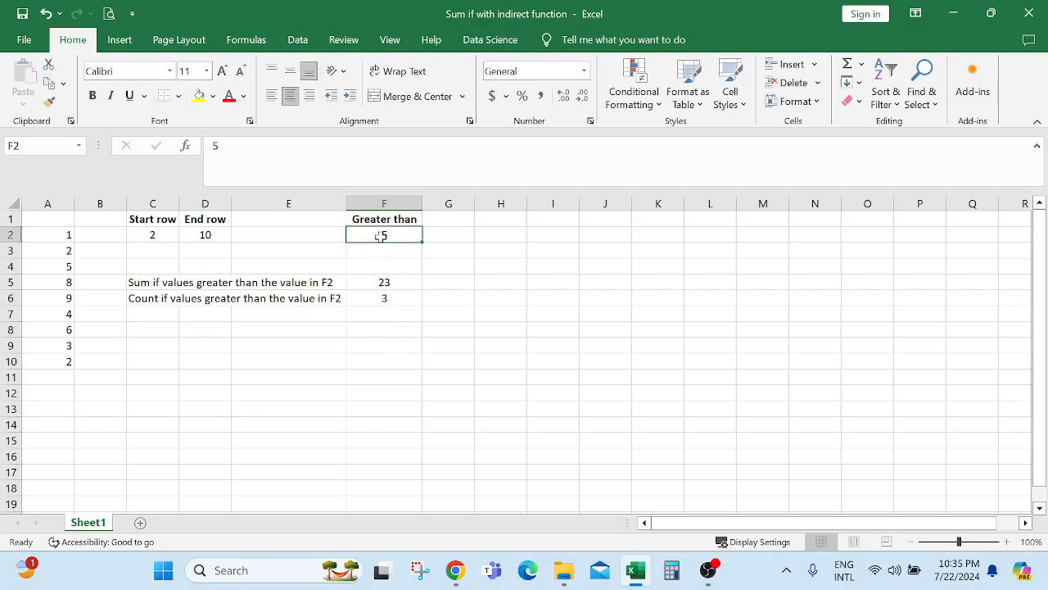
click(380, 355)
click(380, 234)
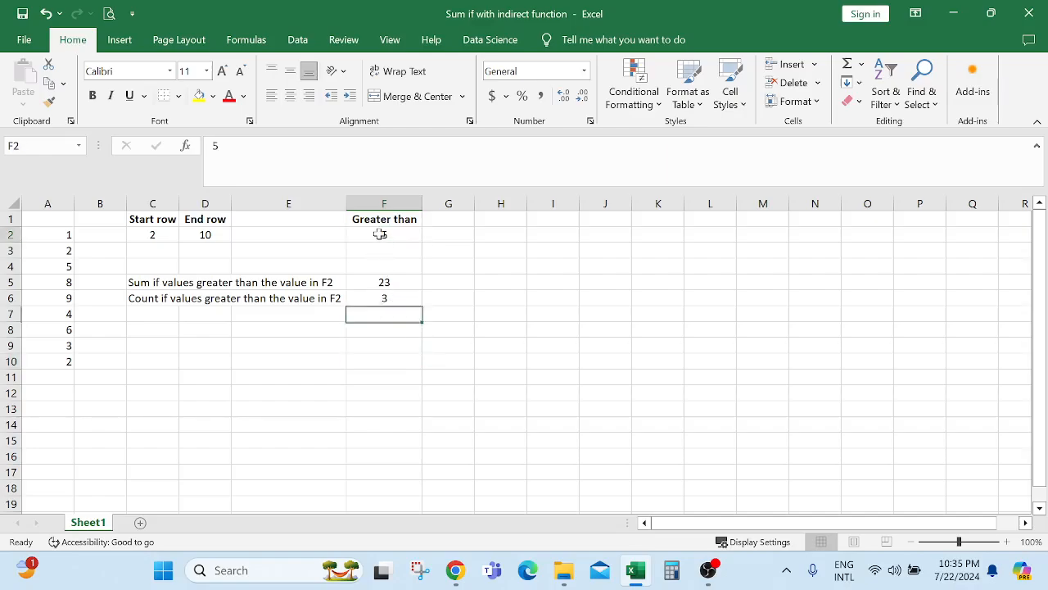
text(9)
key(Return)
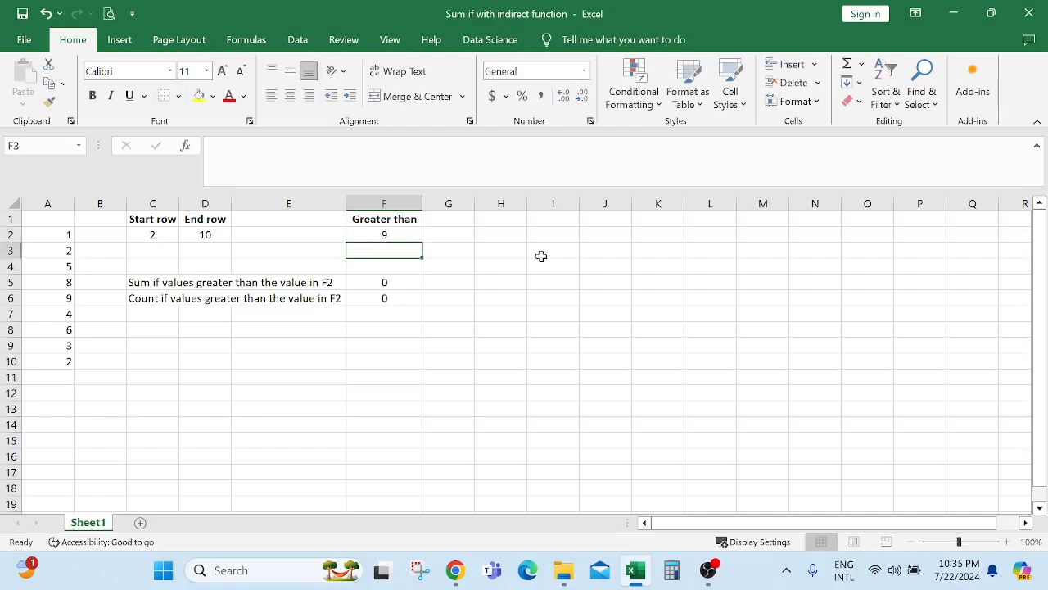
click(55, 296)
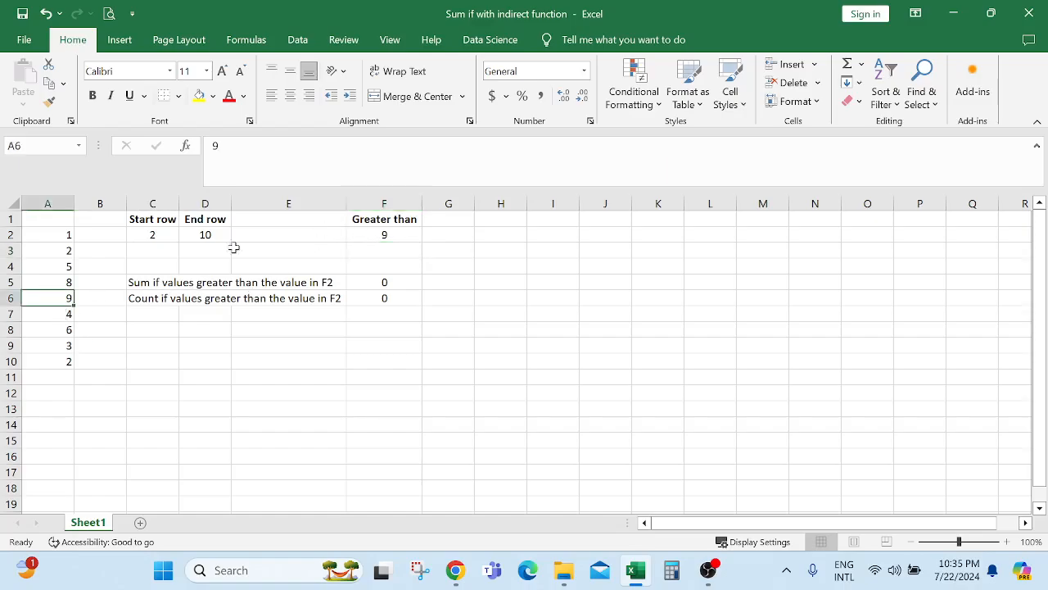
Change the F2 threshold to 8 and verify F5 totals 9 and F6 counts 1.
click(377, 235)
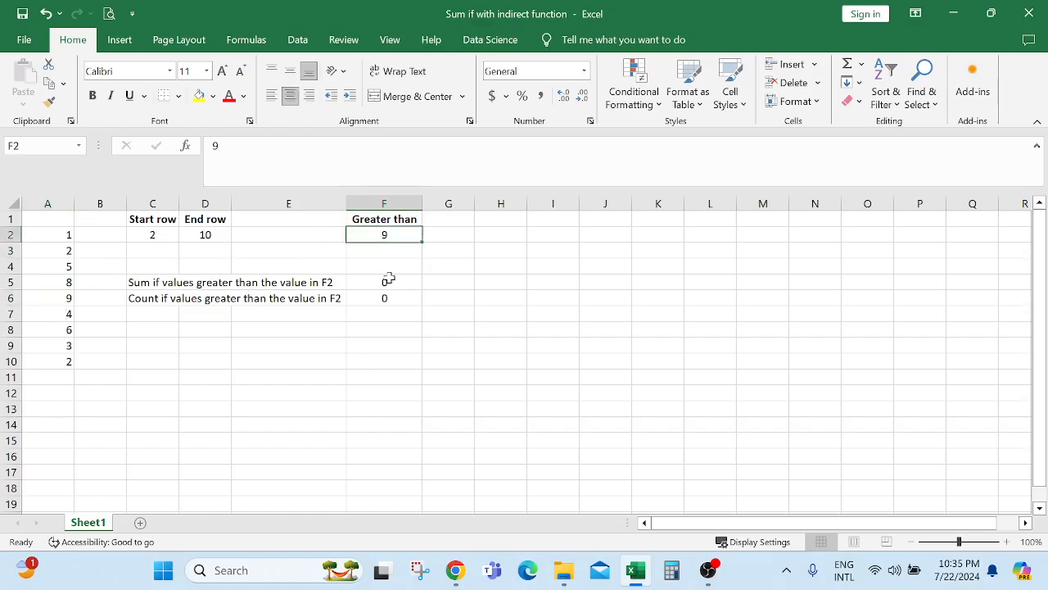
text(8)
key(Return)
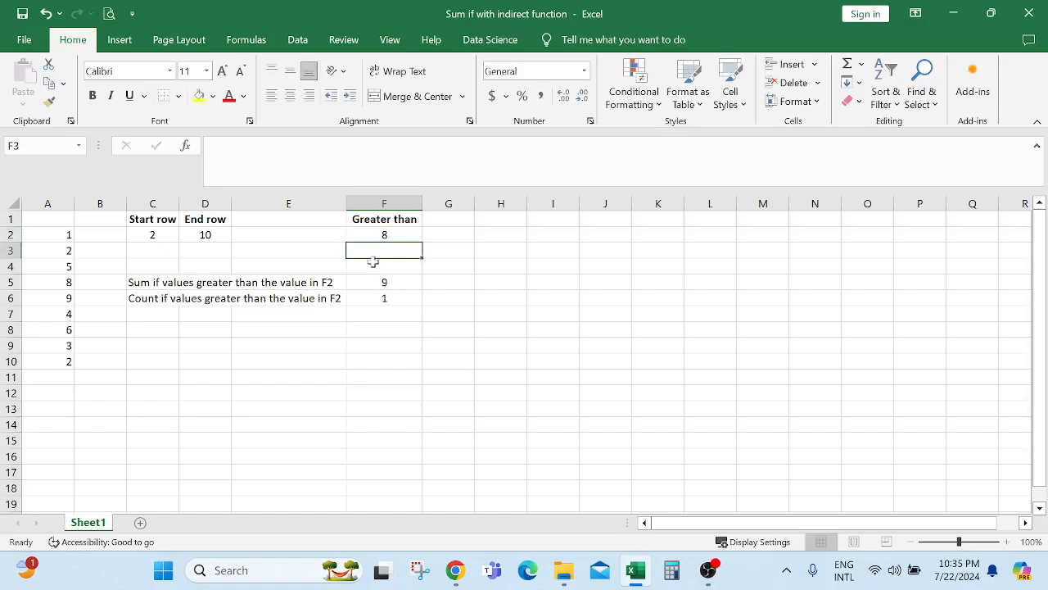
click(58, 300)
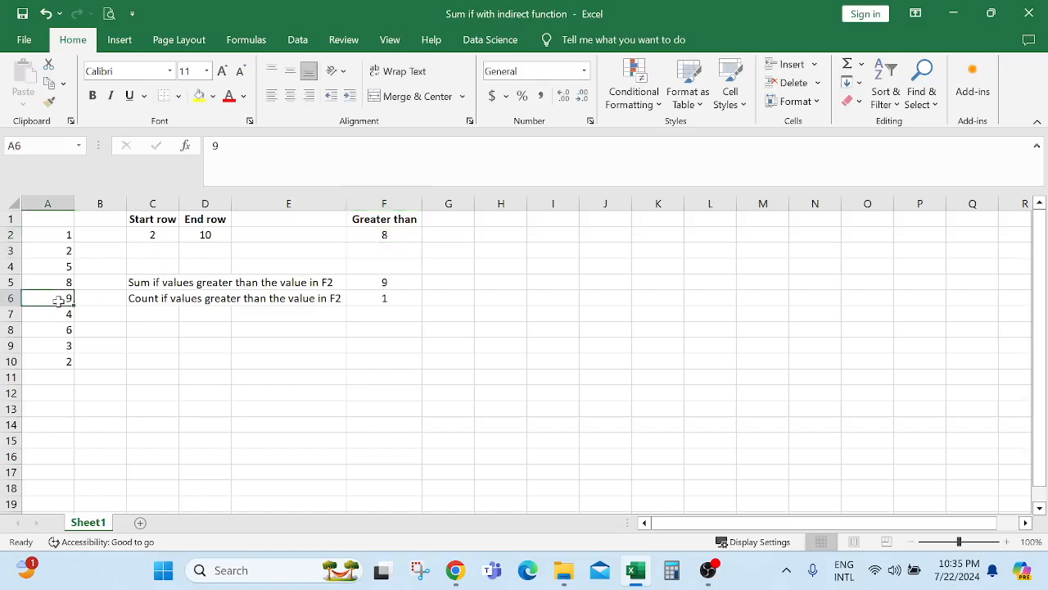
click(382, 286)
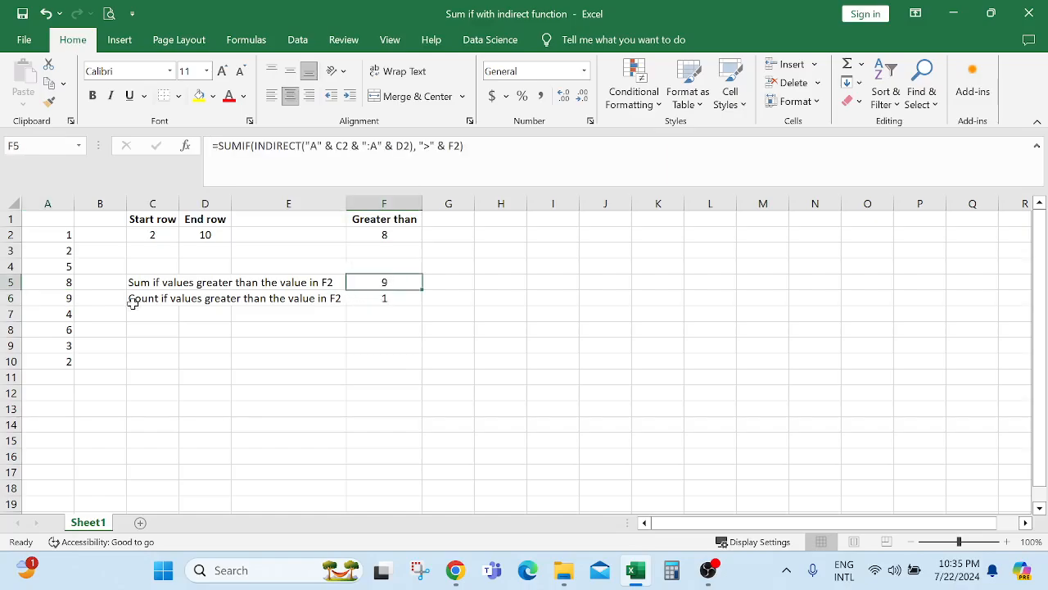
click(385, 298)
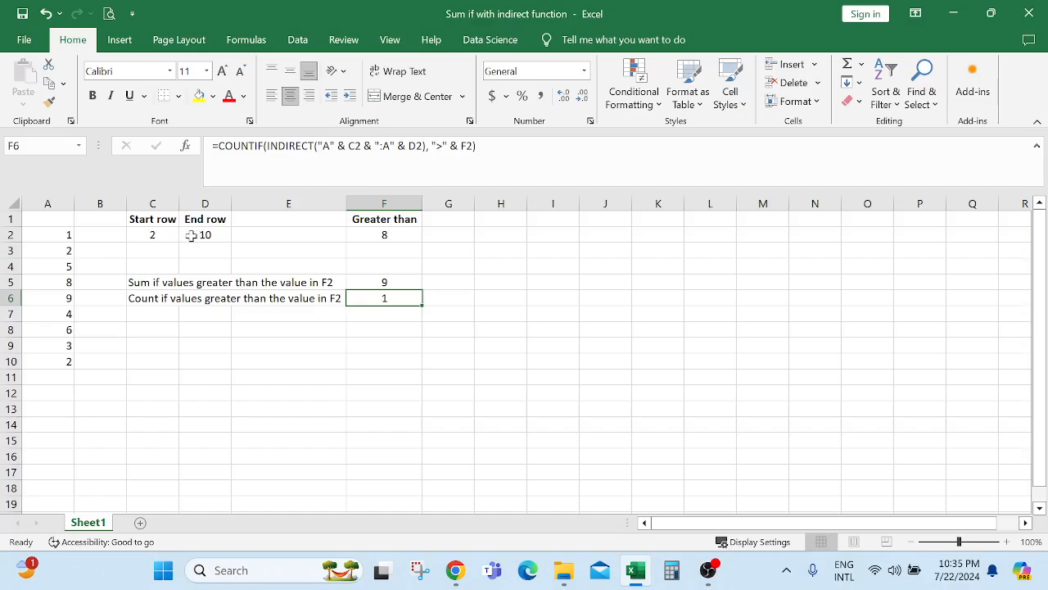
click(144, 235)
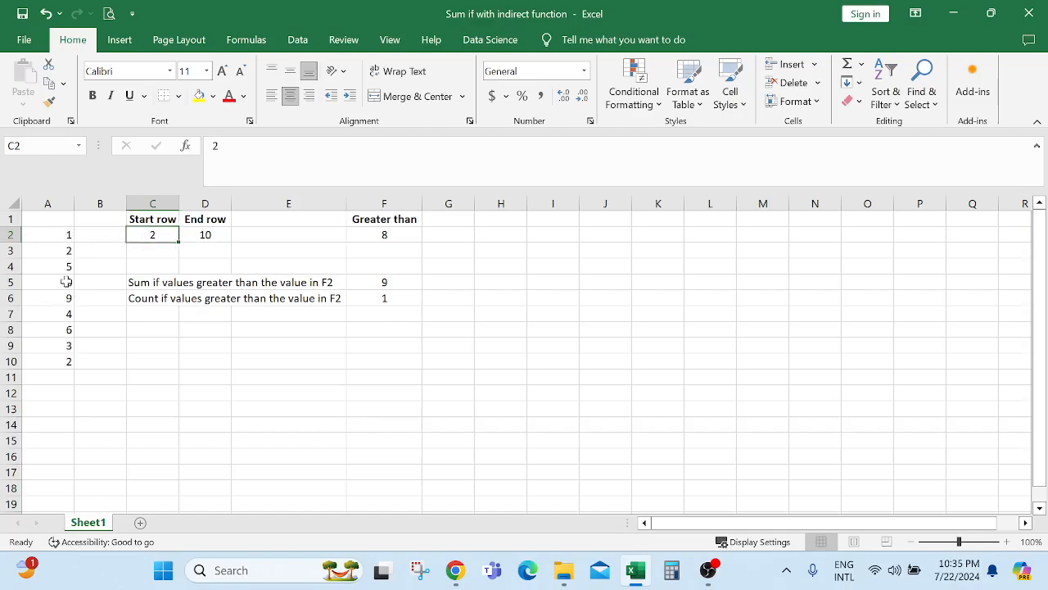
Change the End row in D2 to 5 and confirm F5 and F6 both show 0 for A2:A5.
click(205, 236)
text(5)
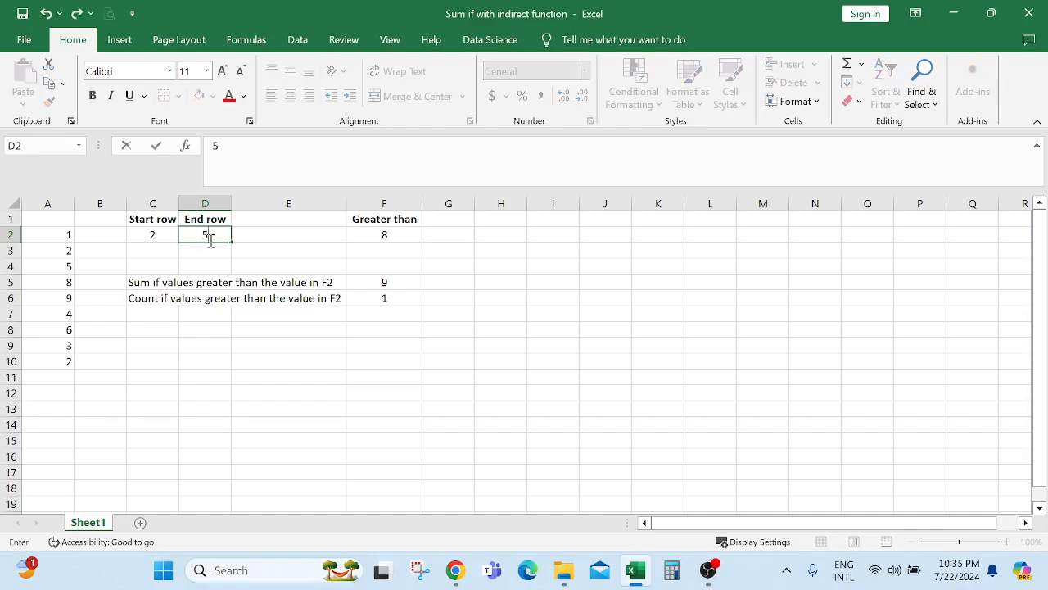
key(Return)
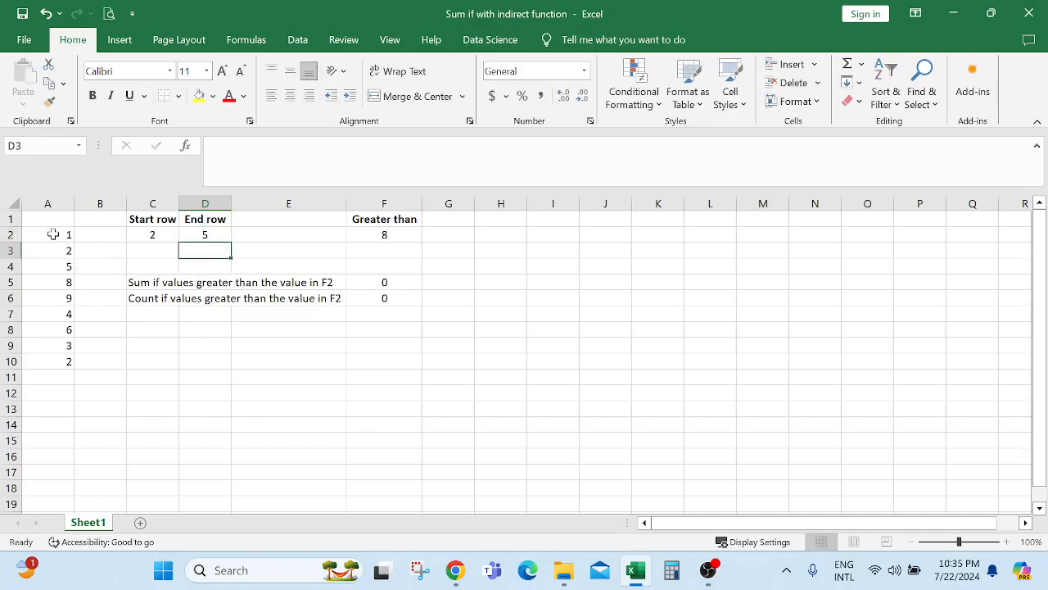
drag(52, 232, 83, 289)
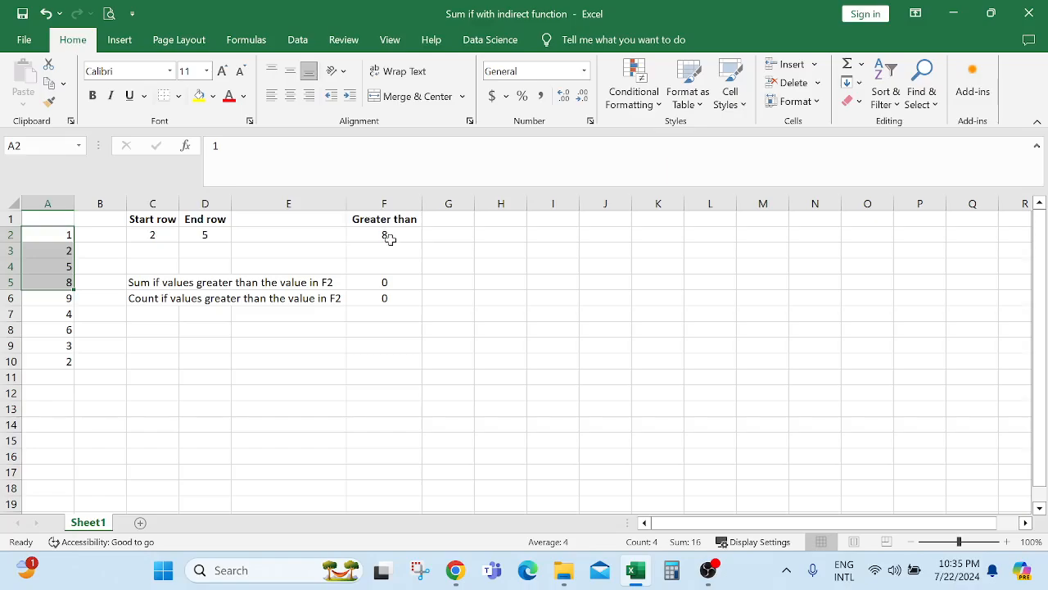
click(379, 283)
click(371, 300)
click(378, 284)
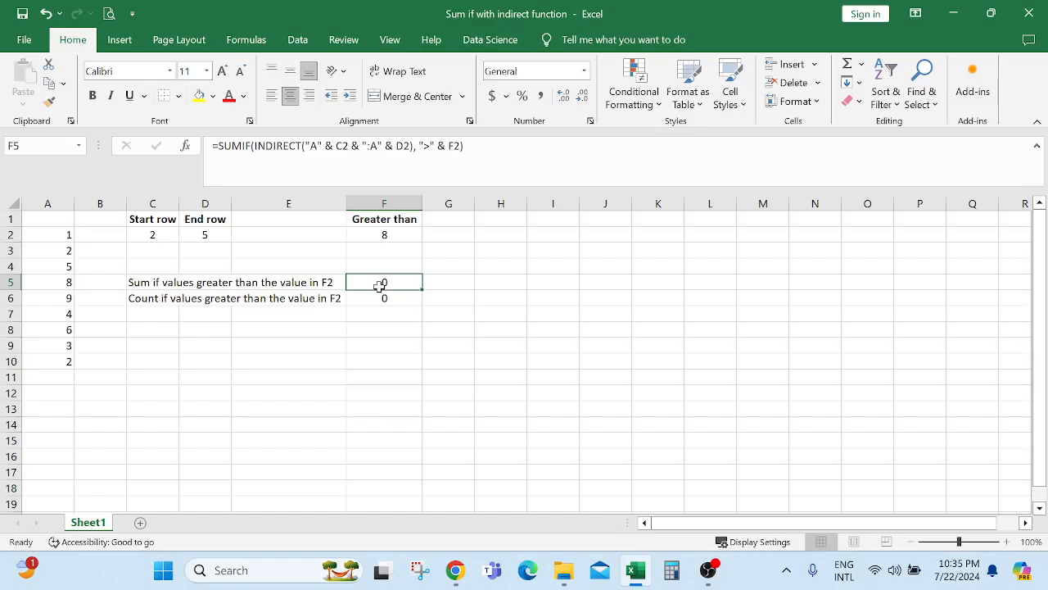
click(382, 299)
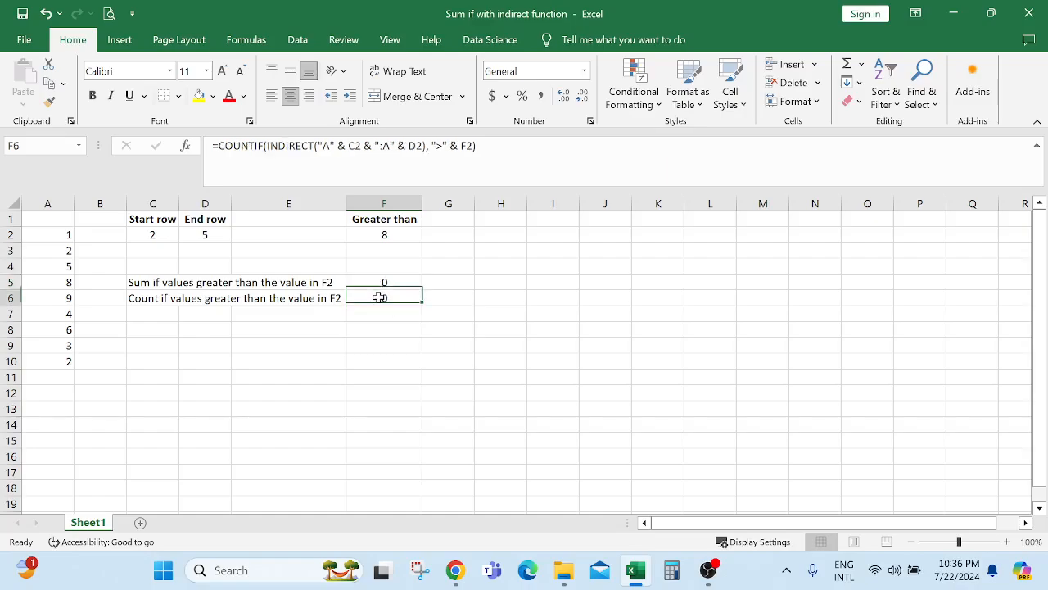
click(382, 283)
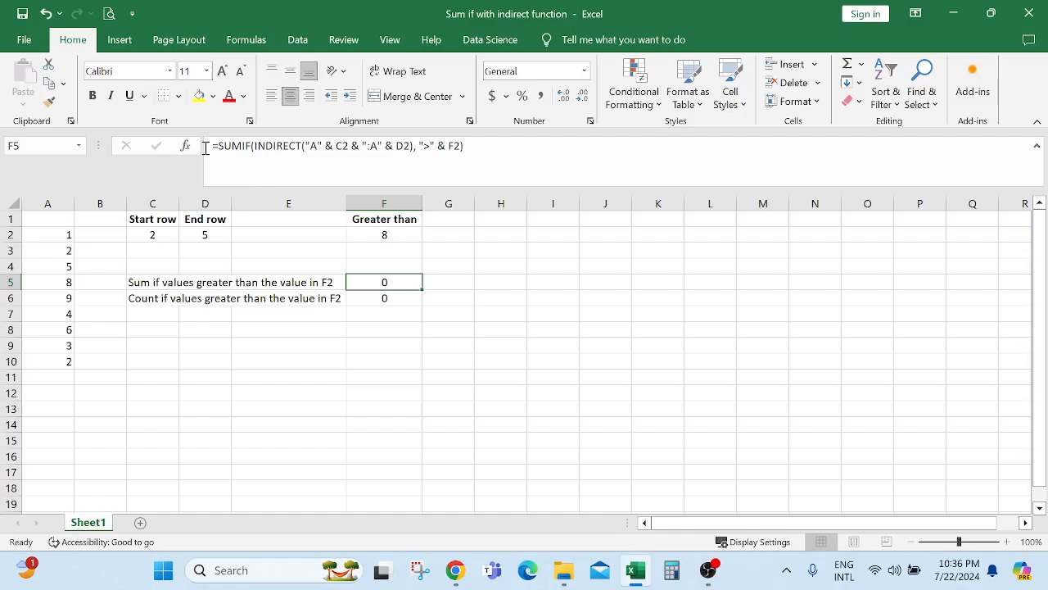
drag(211, 148, 473, 149)
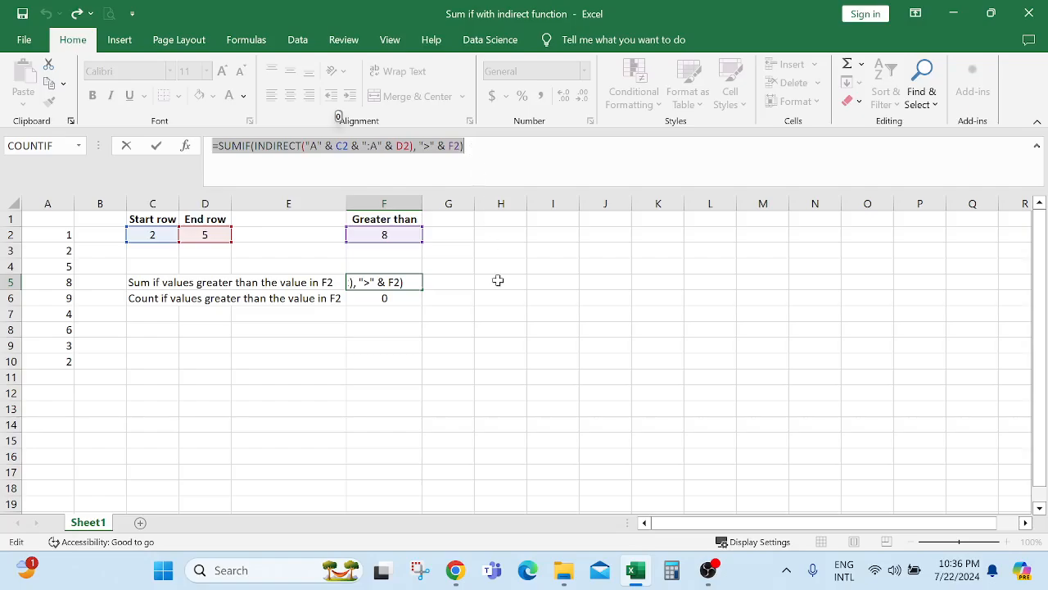
text(=)
click(509, 312)
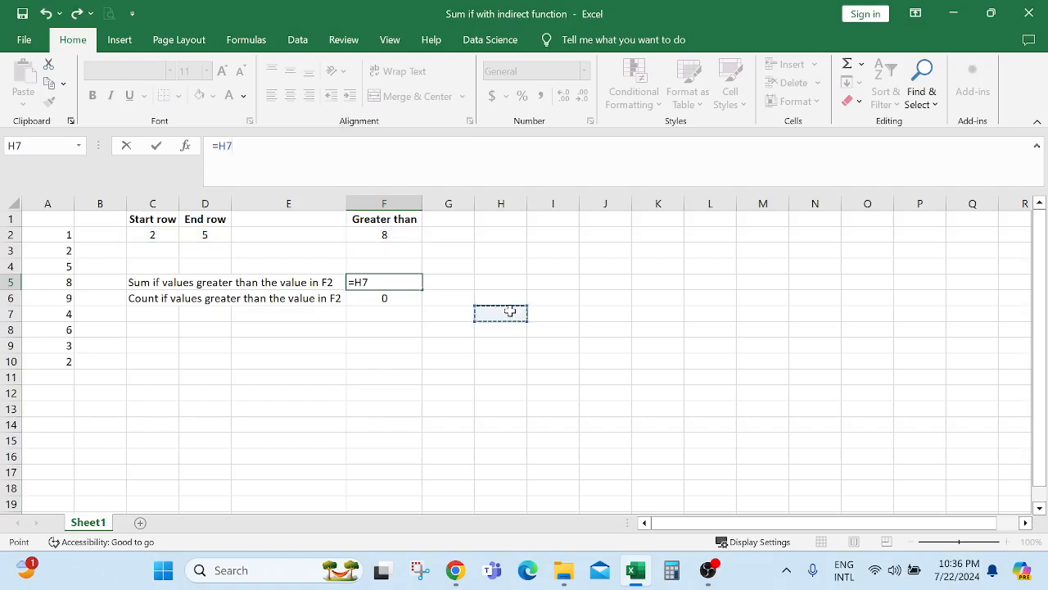
key(Escape)
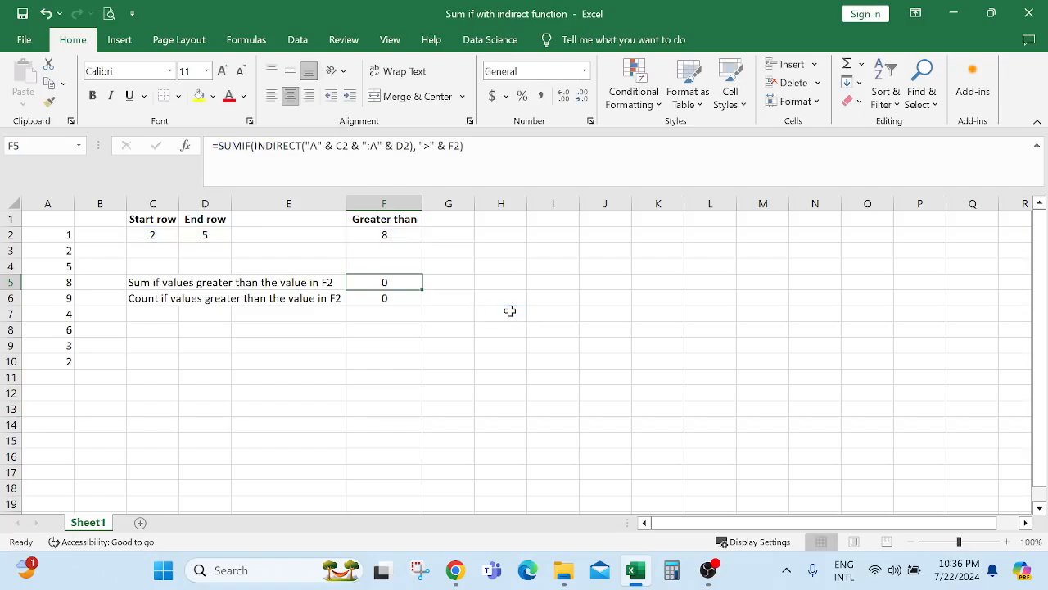